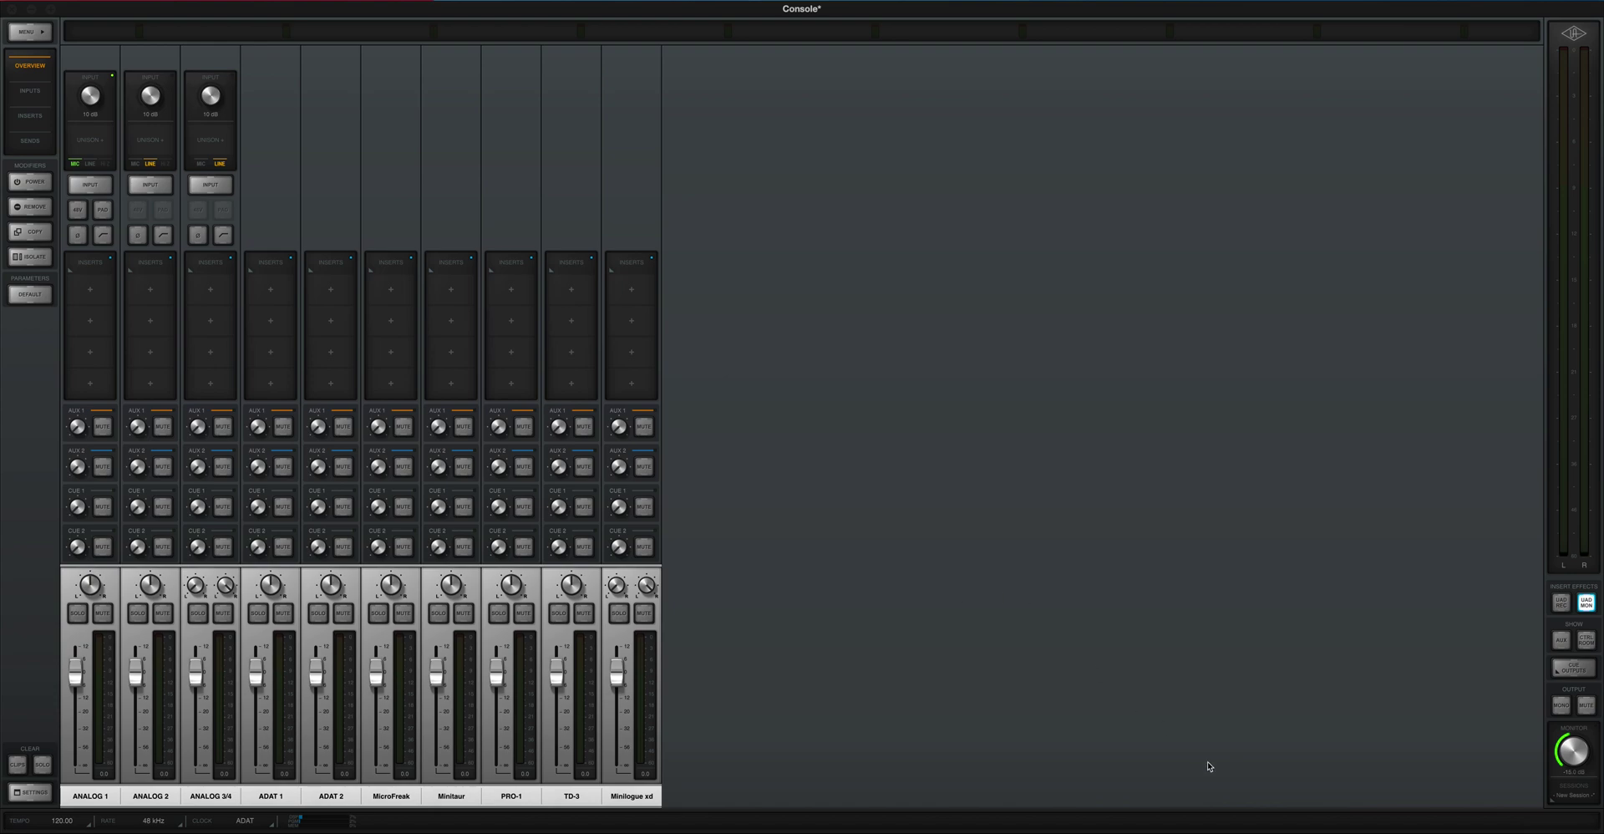
- Bring up Focusrite Control's routing view, then the Safari product pages
left_click(1314, 829)
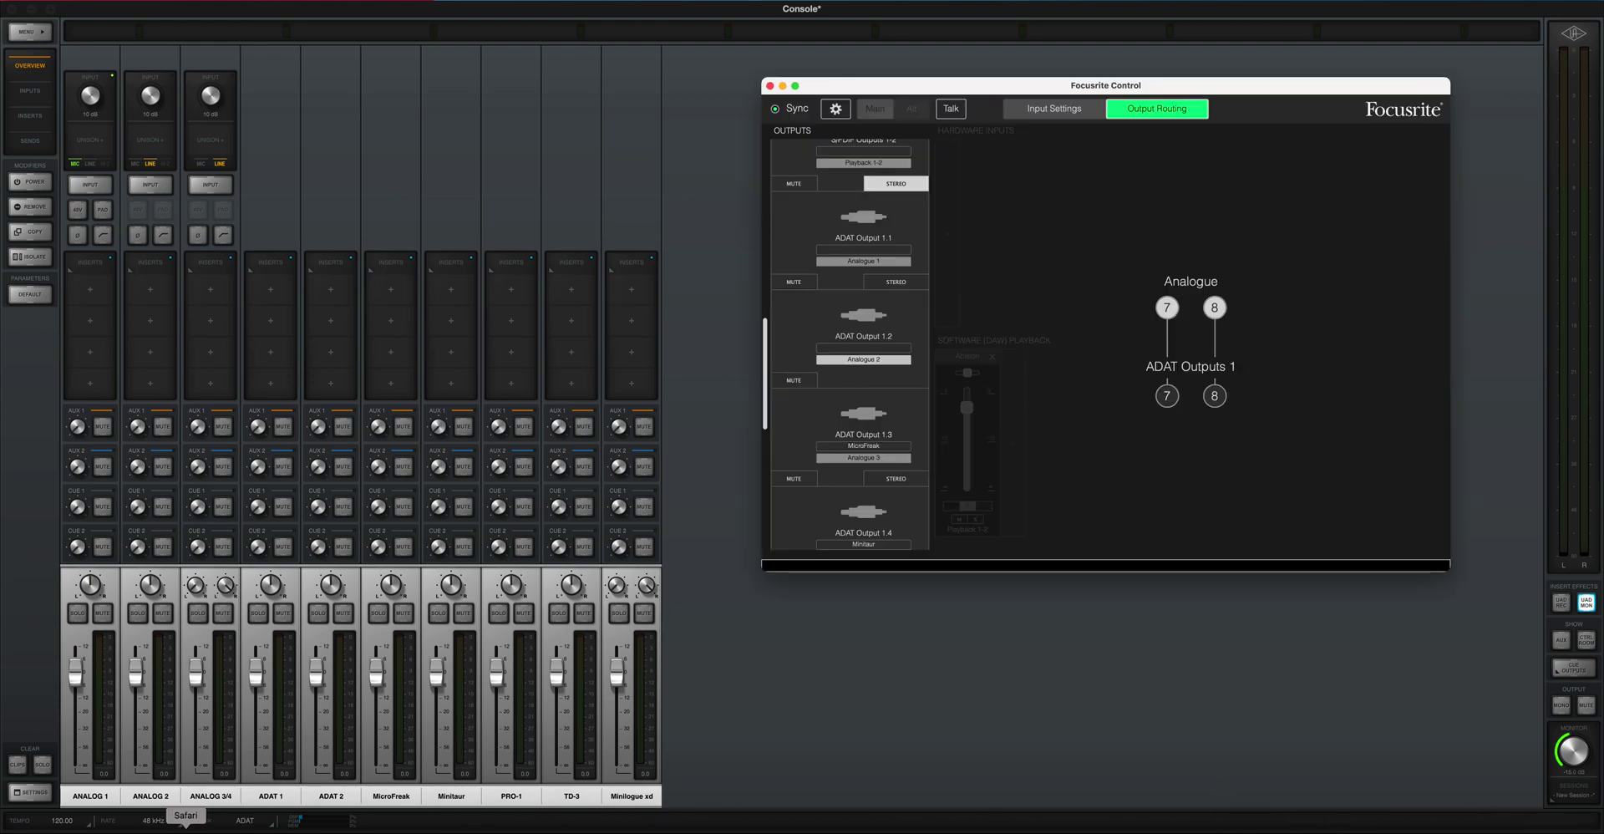
left_click(186, 829)
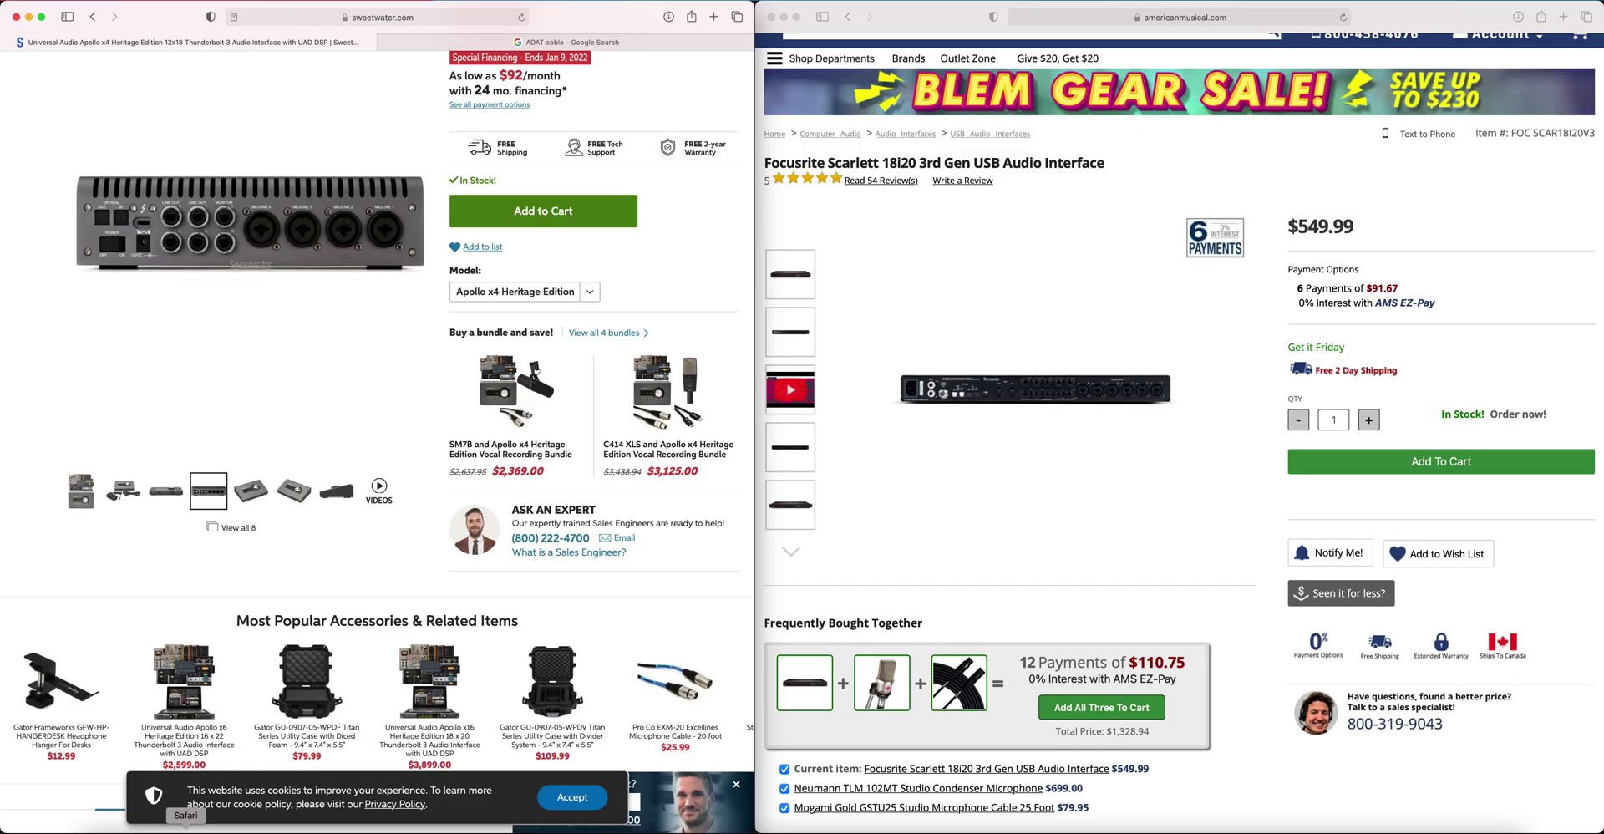
- Show the front-view photos of the Apollo x4 and the Scarlett 18i20
left_click(86, 505)
left_click(779, 292)
scroll(776, 344, "up", 1)
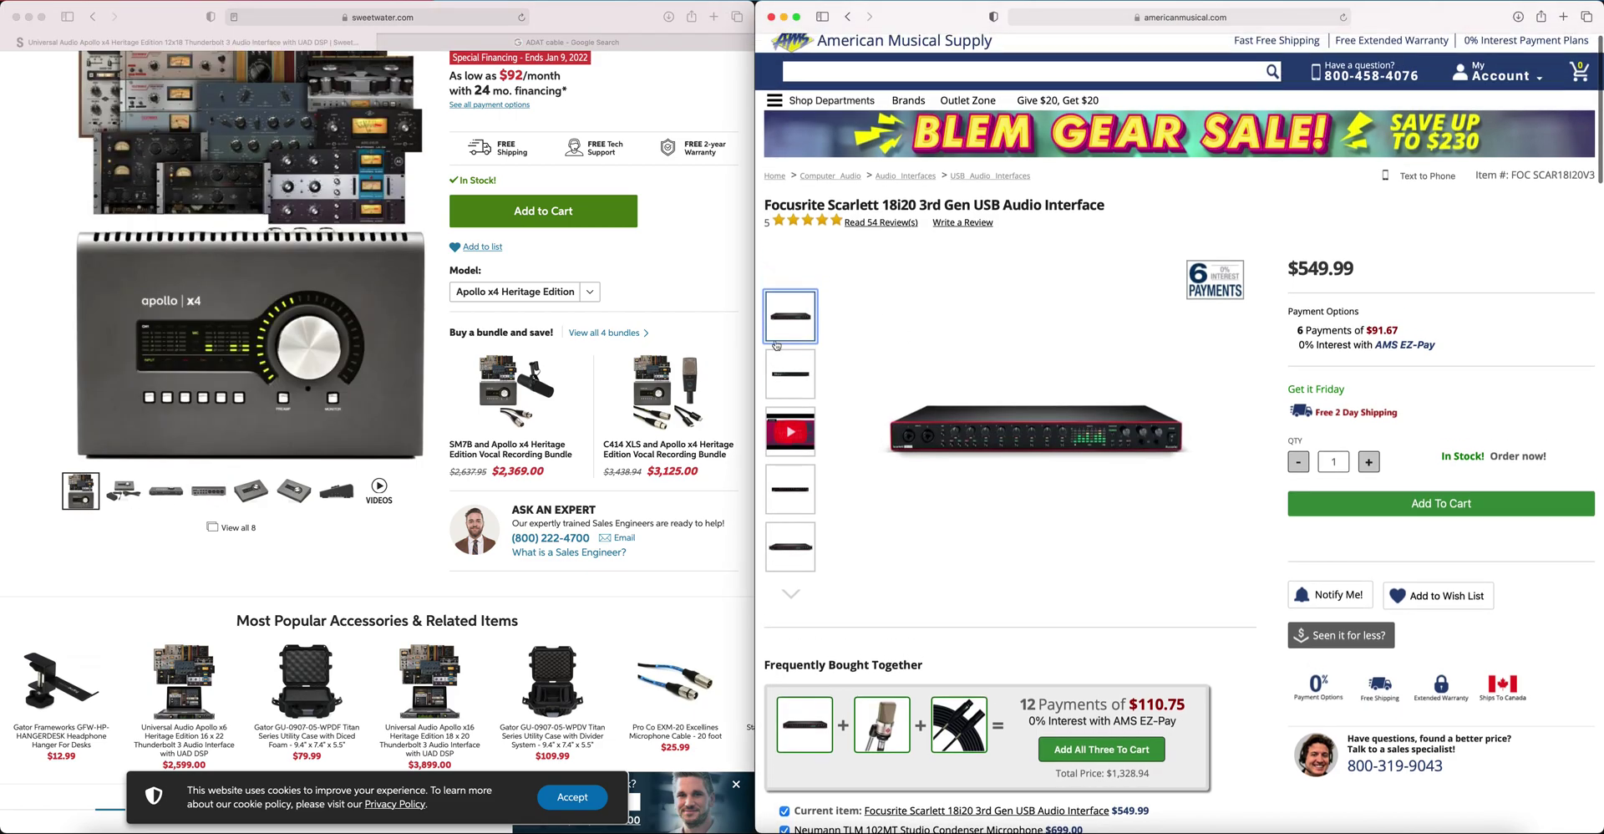
mouse_move(1086, 343)
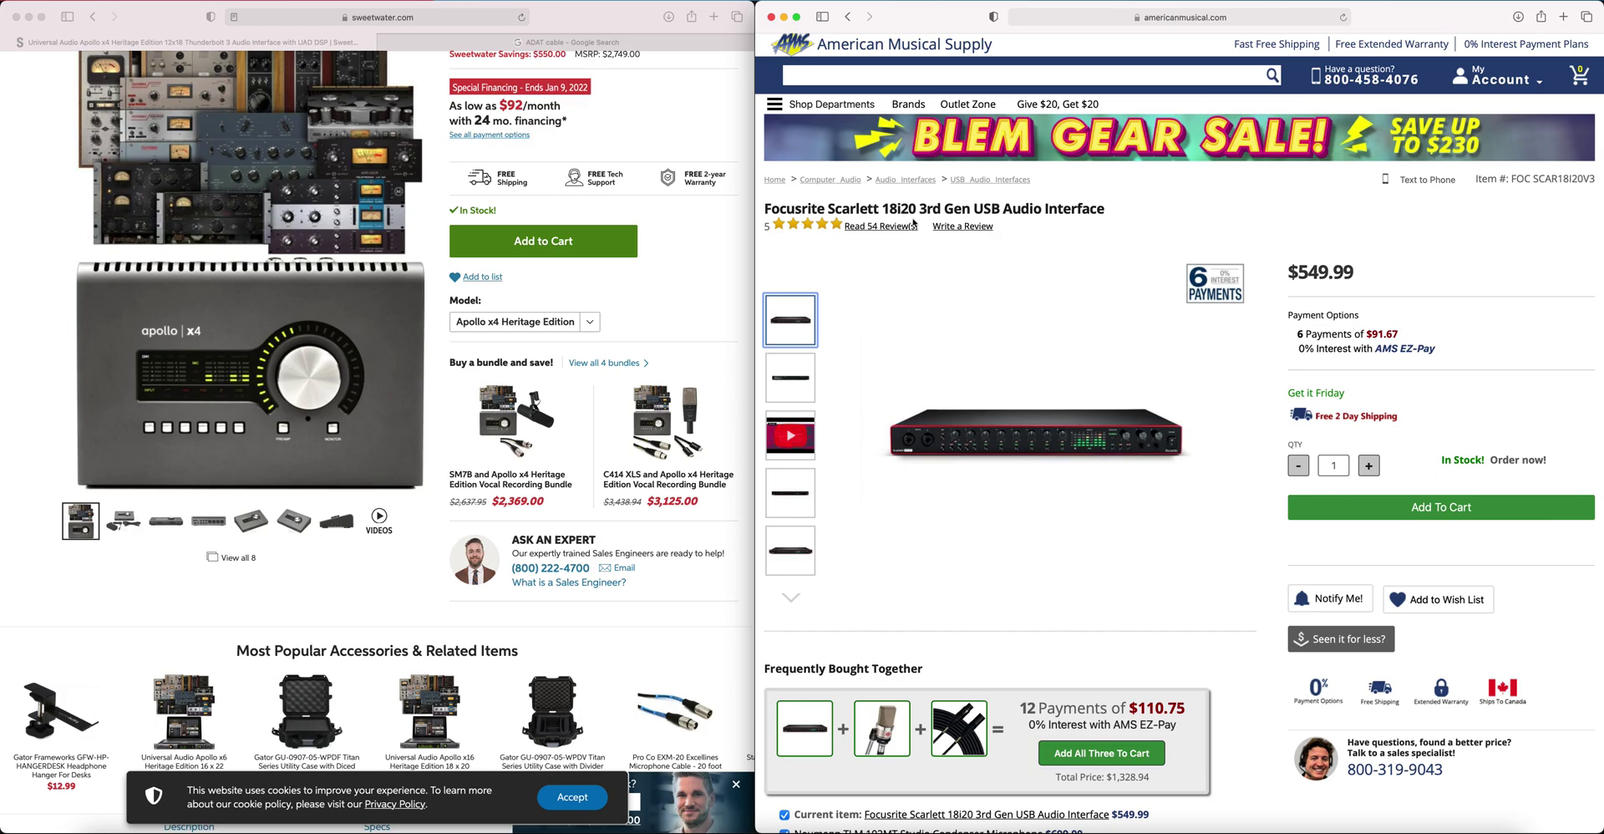
mouse_move(1108, 436)
- View the Scarlett 18i20 rear panel, return to its front view, and open the ADAT cable image results
left_click(789, 377)
mouse_move(952, 432)
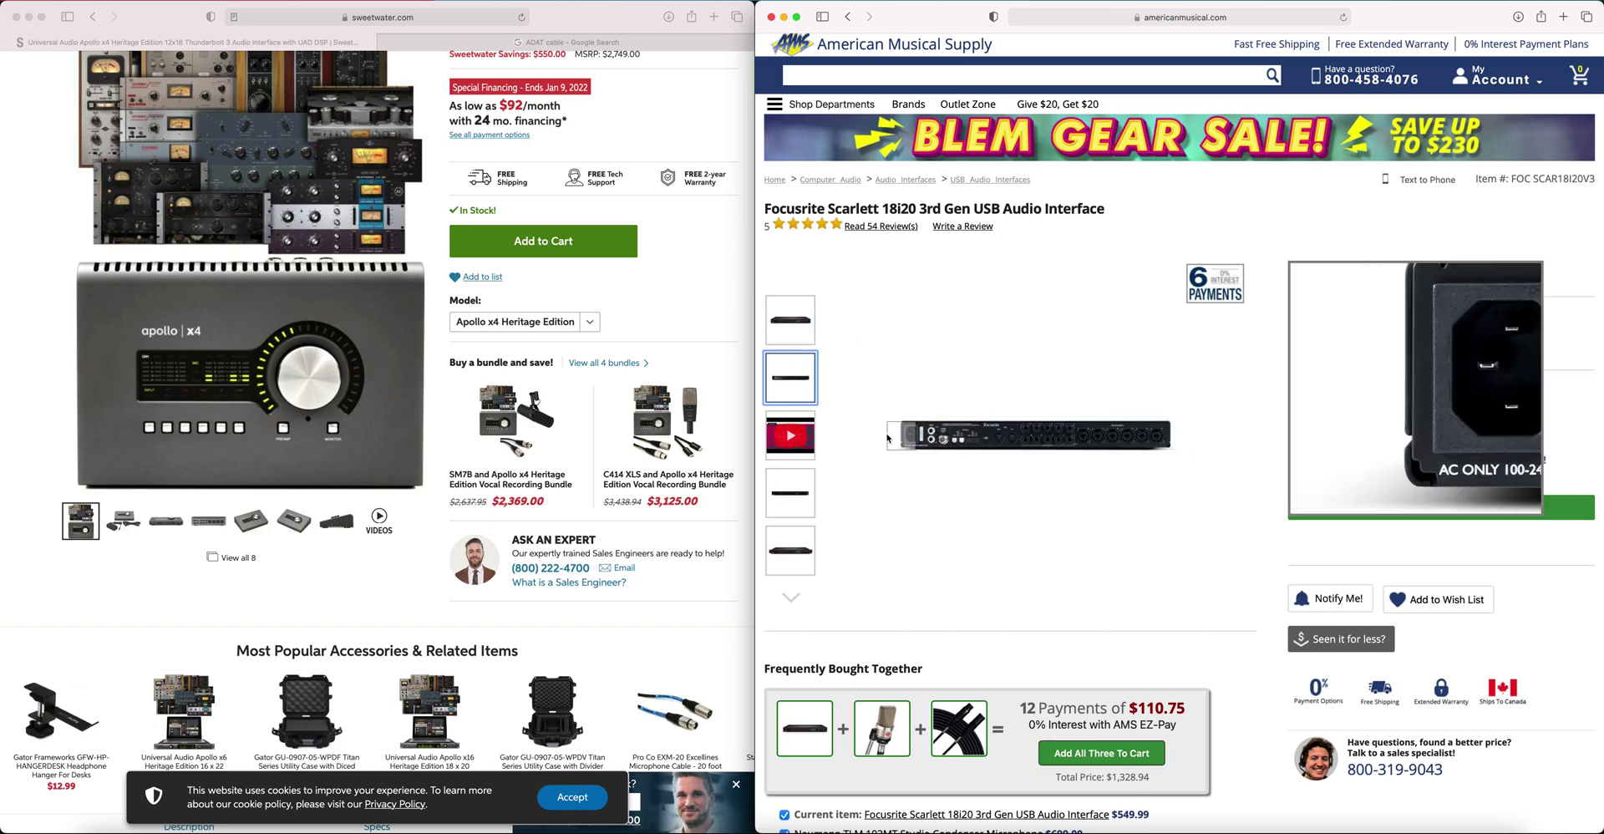
left_click(785, 334)
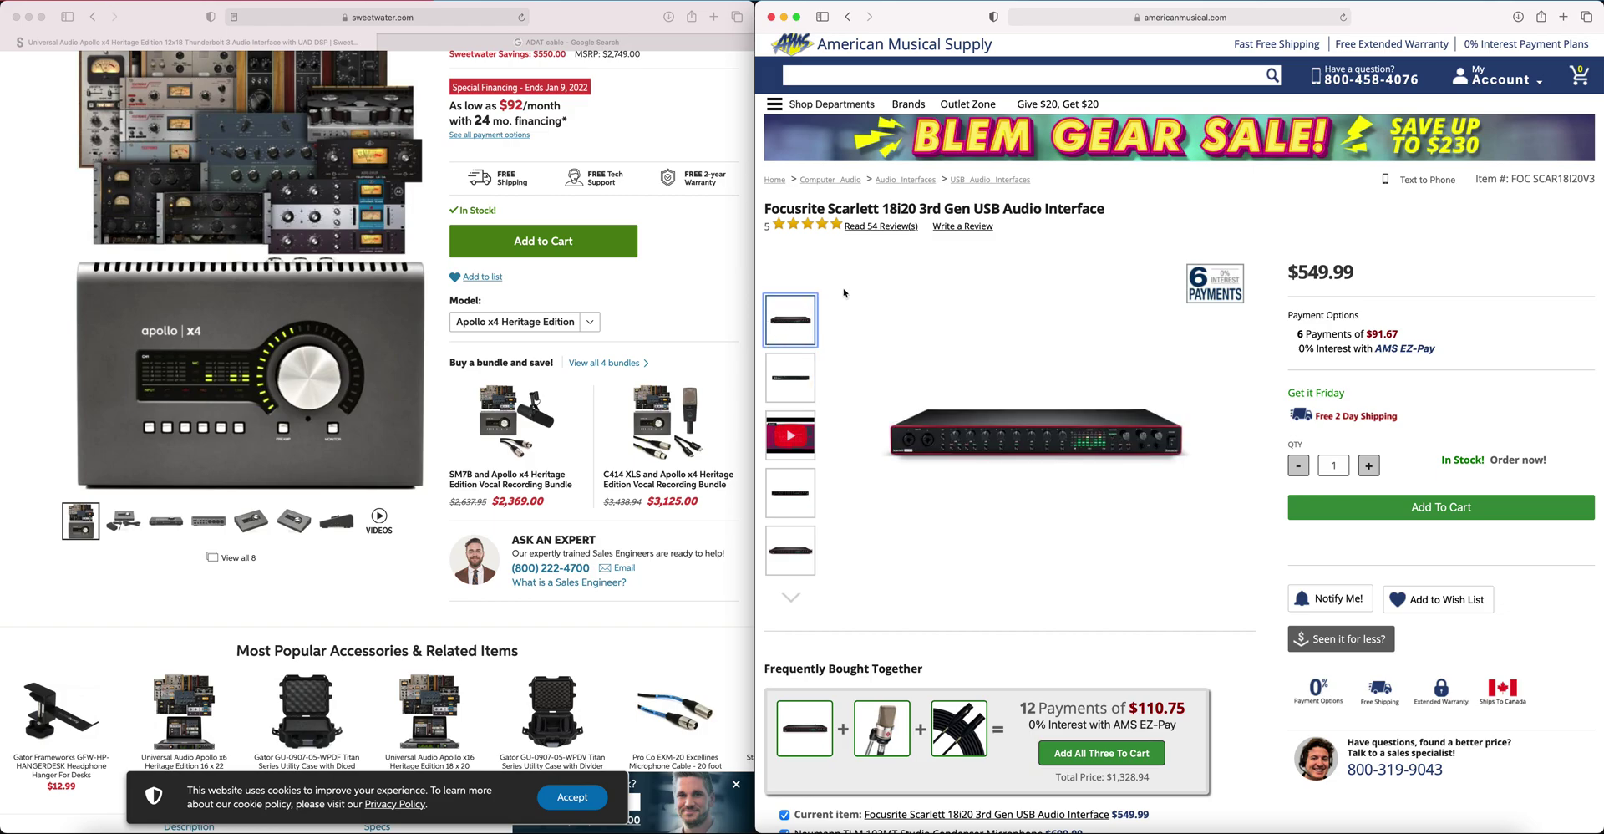
scroll(722, 368, "up", 2)
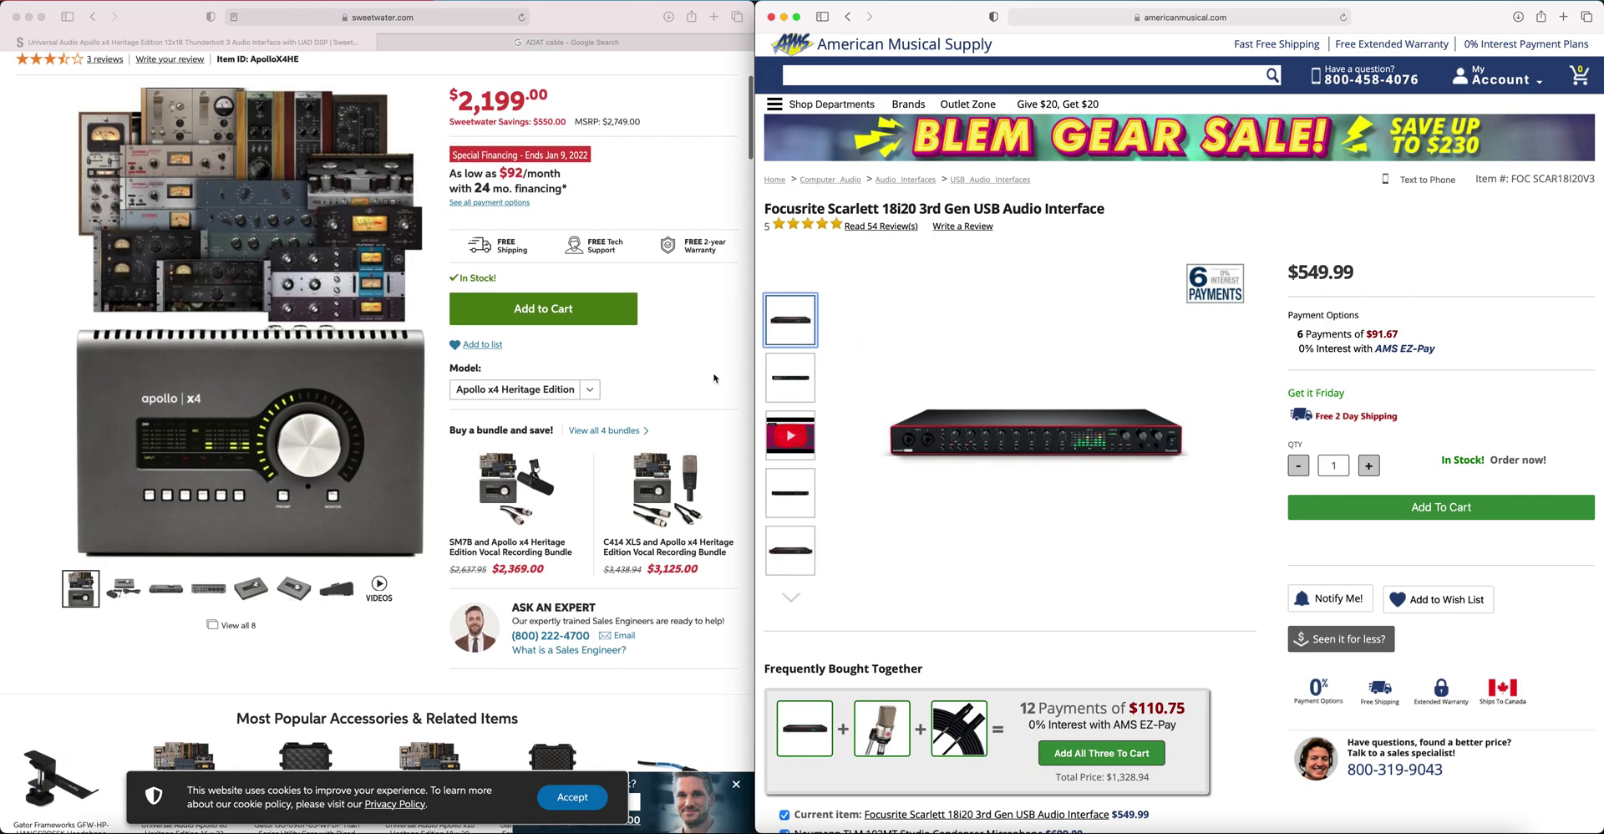
left_click(569, 47)
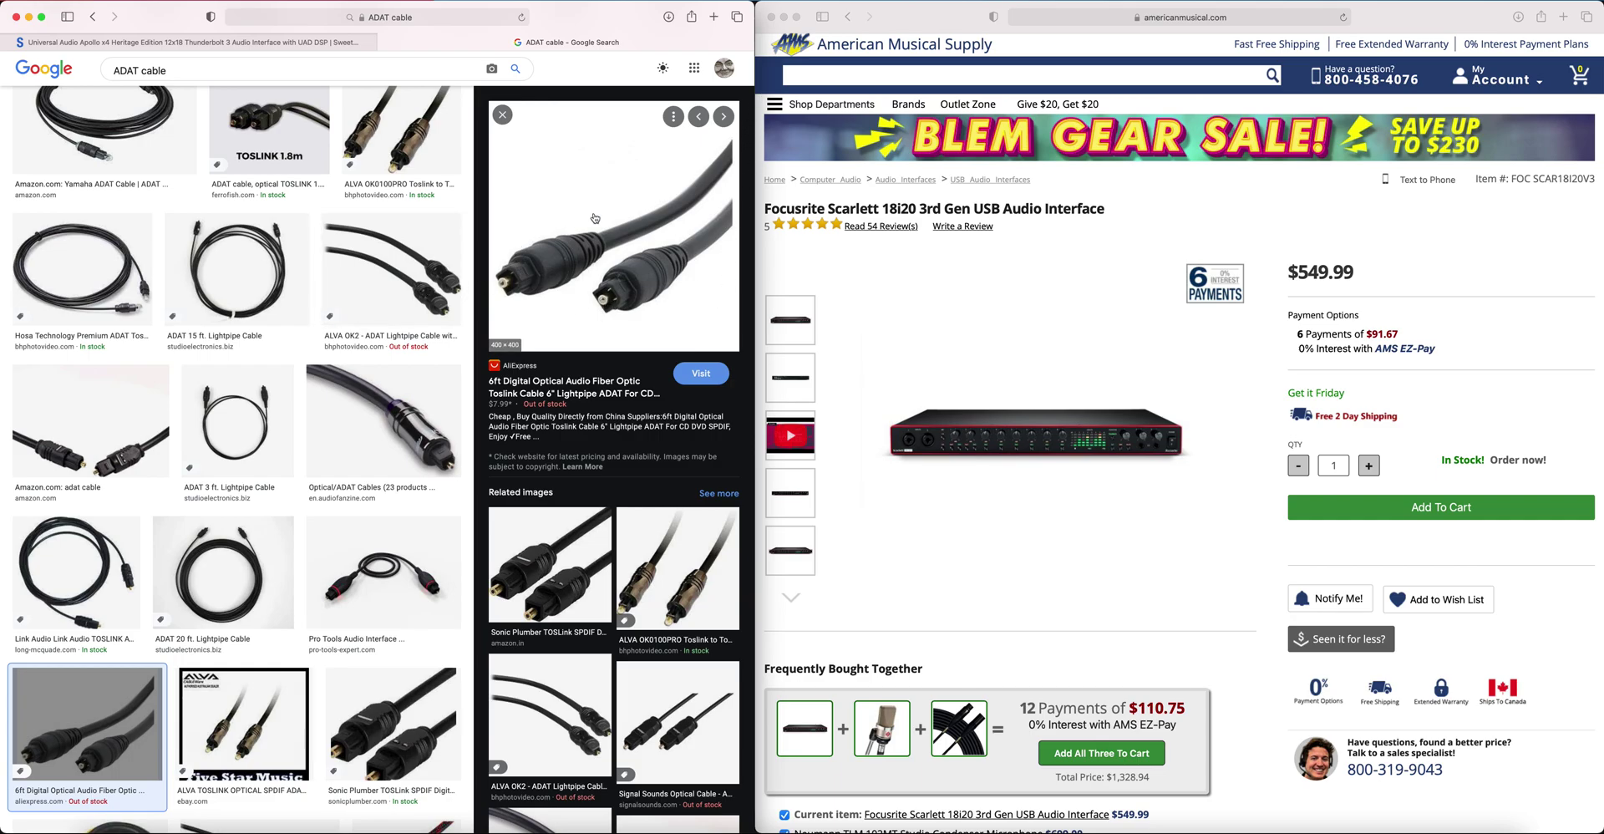
- Go back from the ADAT cable results to the Apollo x4 and Scarlett 18i20 product pages
left_click(259, 45)
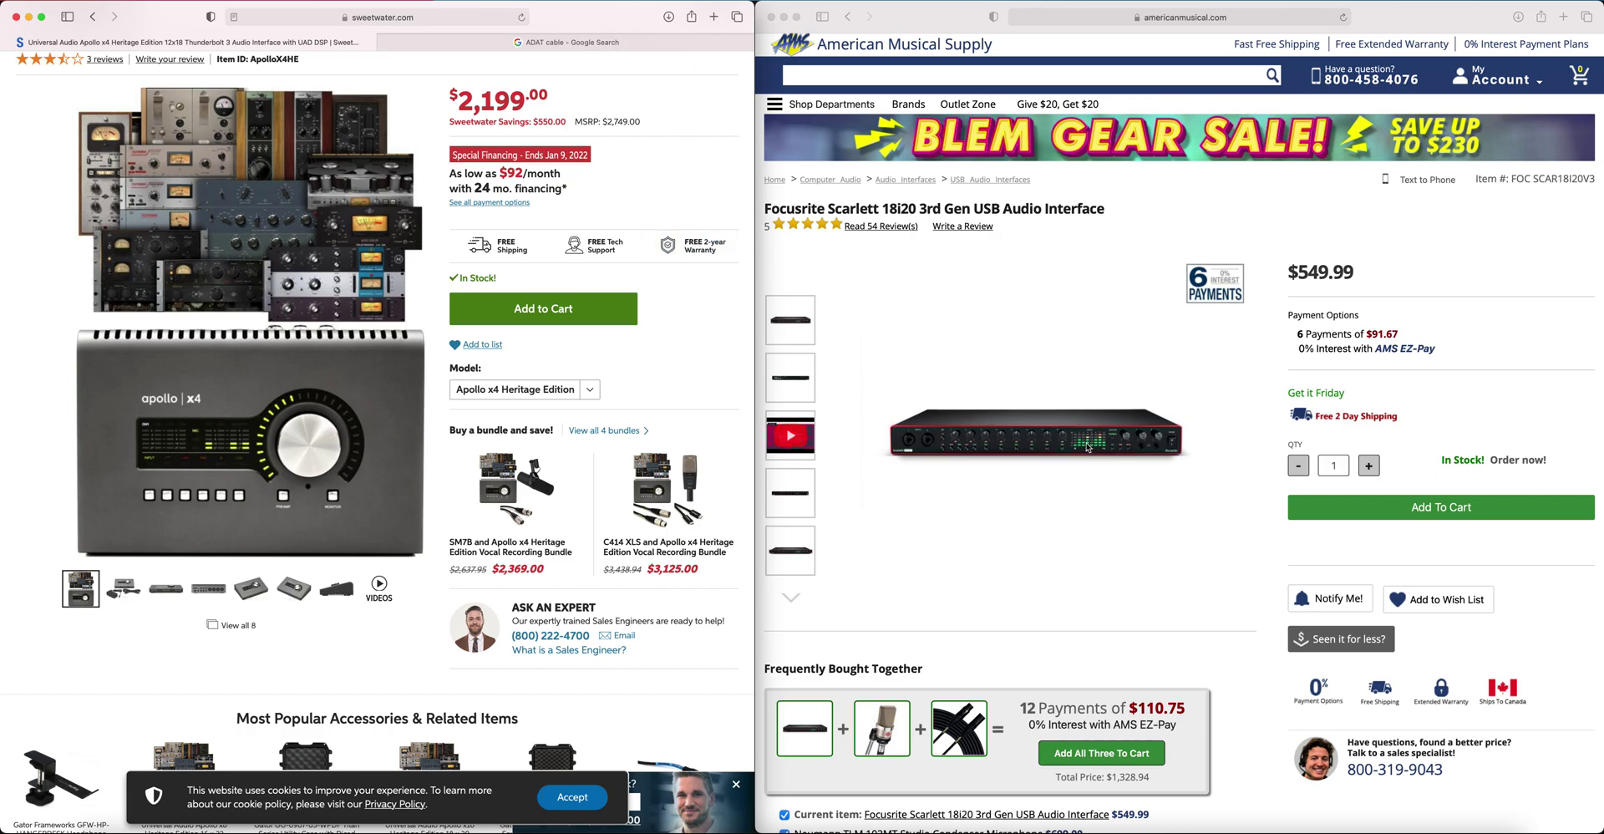
left_click(988, 390)
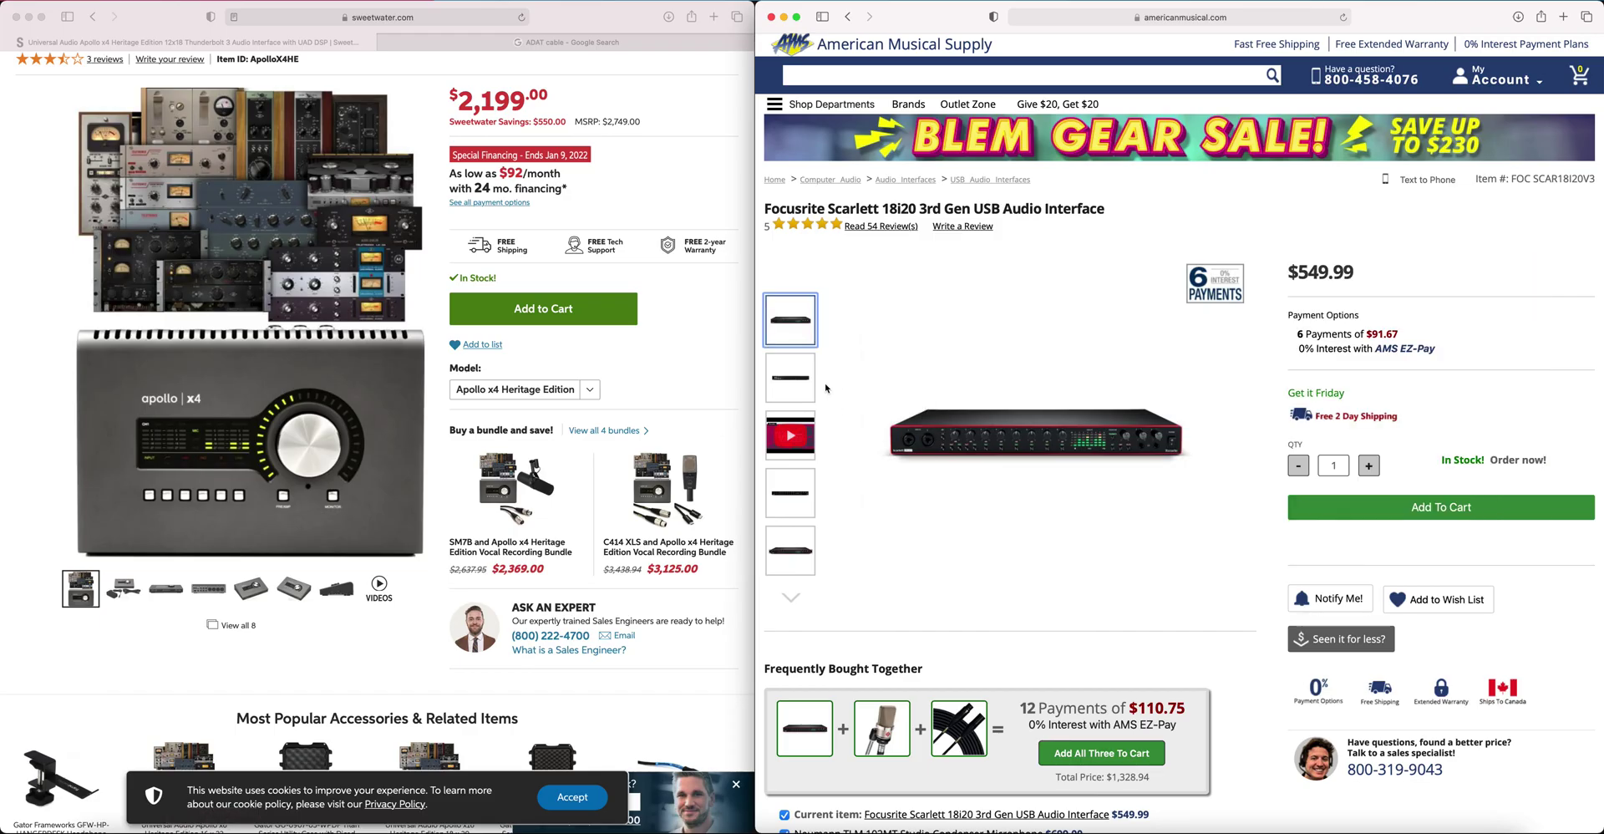
- Show the Scarlett 18i20's rear panel, then bring up Focusrite Control's output routing
left_click(790, 378)
mouse_move(986, 434)
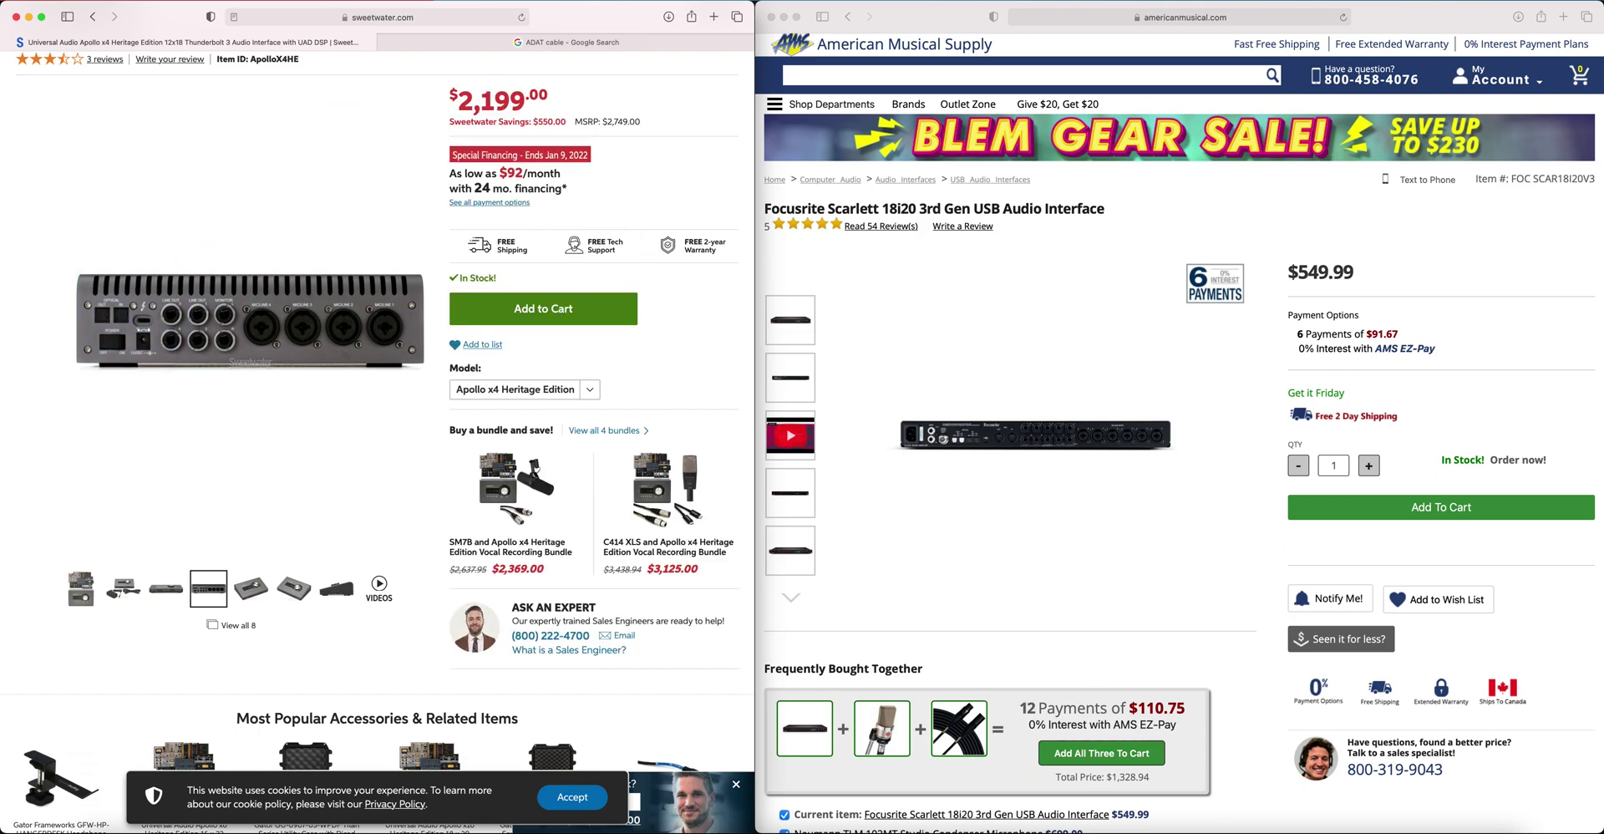
left_click(1313, 831)
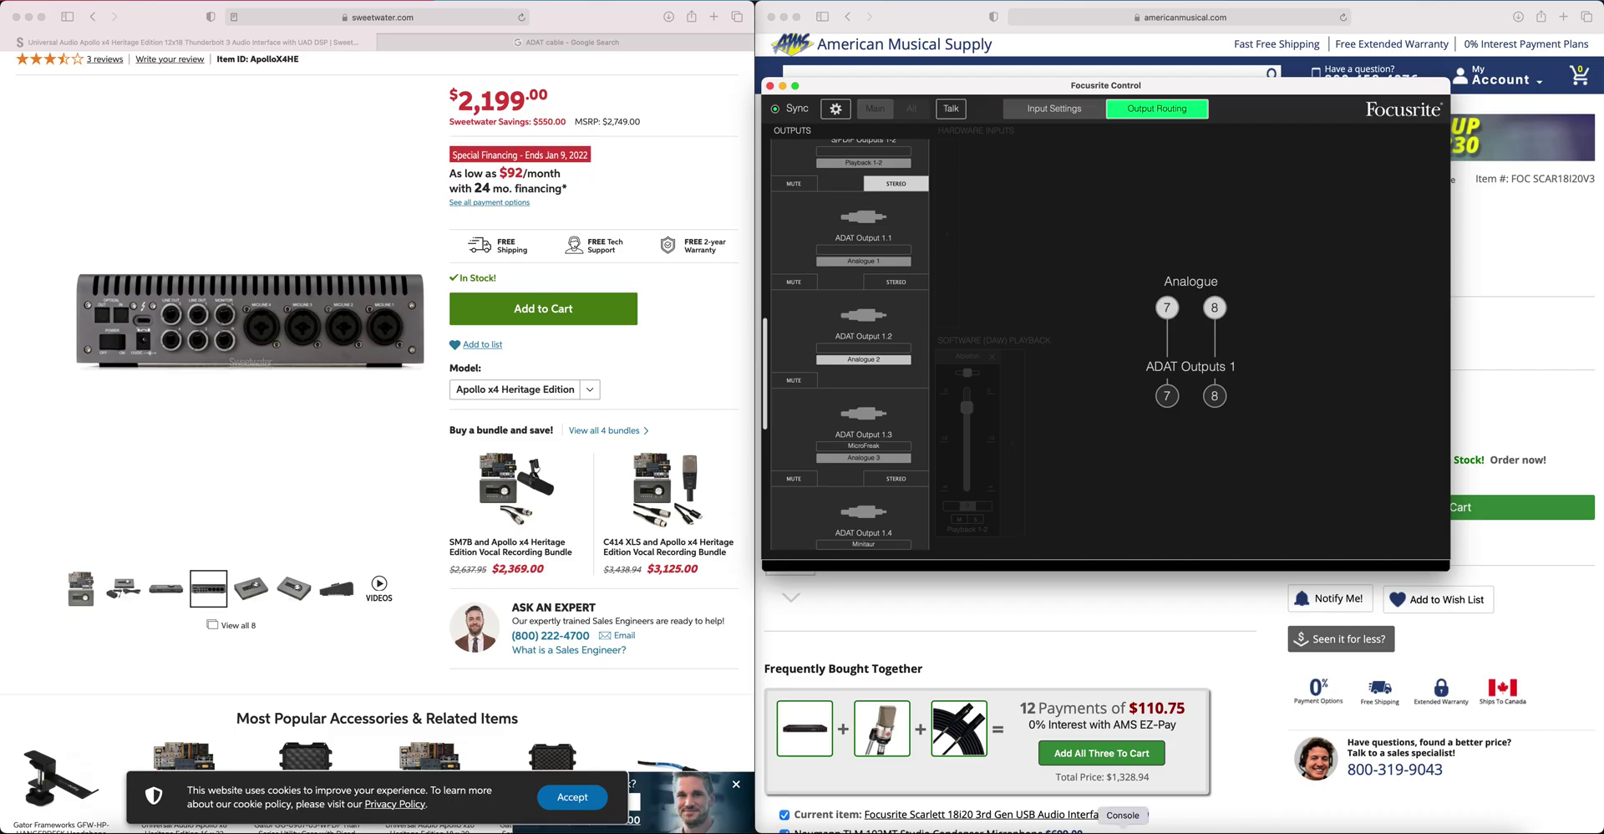
- Bring Focusrite Control back on top and view the Monitor Outputs 1-2 mix
left_click(1123, 831)
left_click(1314, 832)
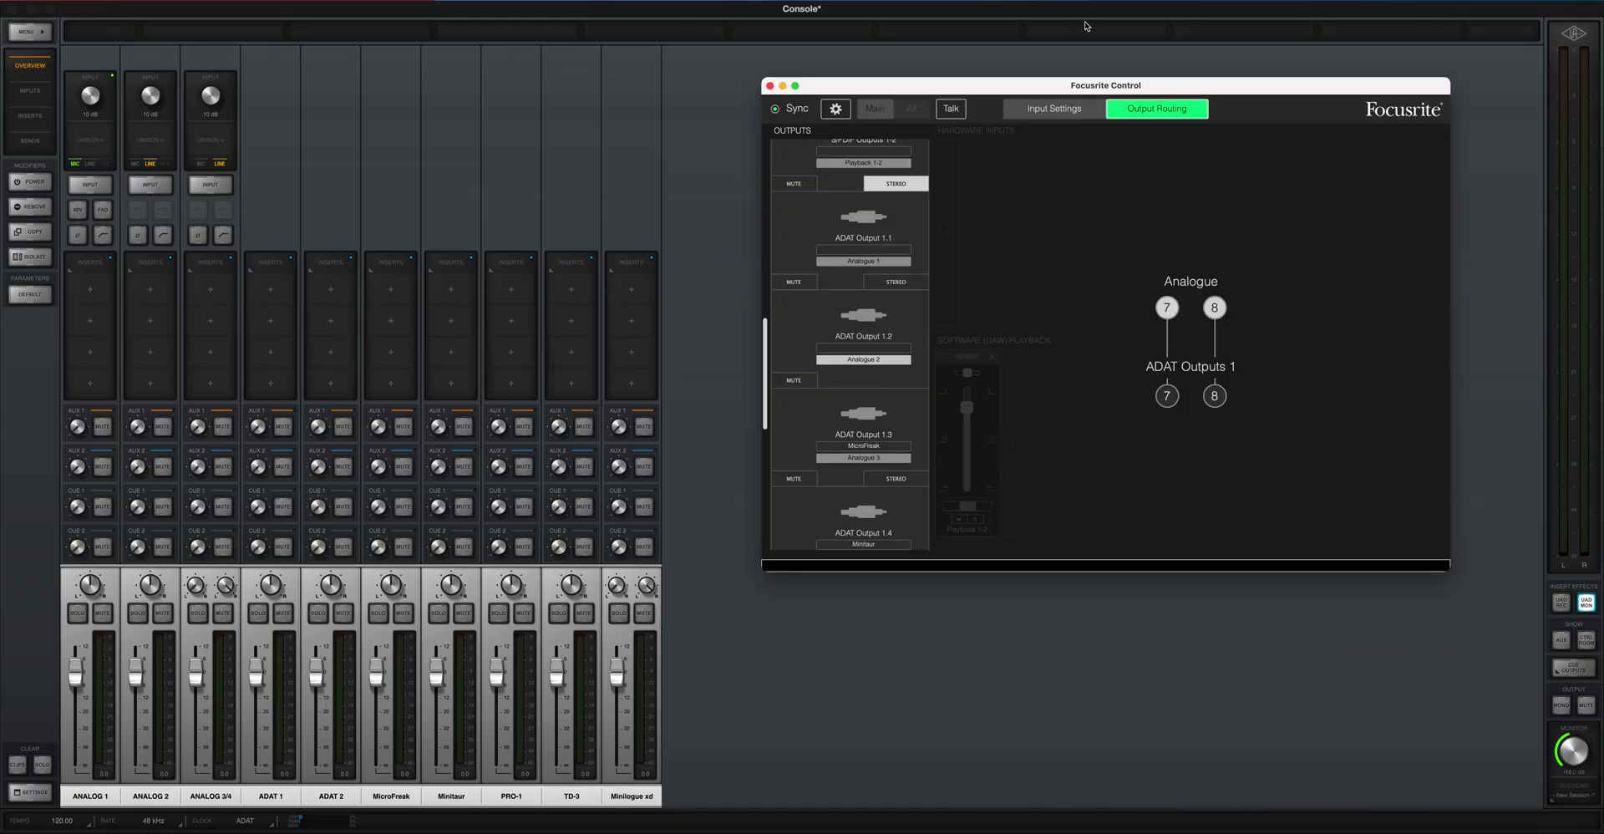
scroll(861, 179, "up", 10)
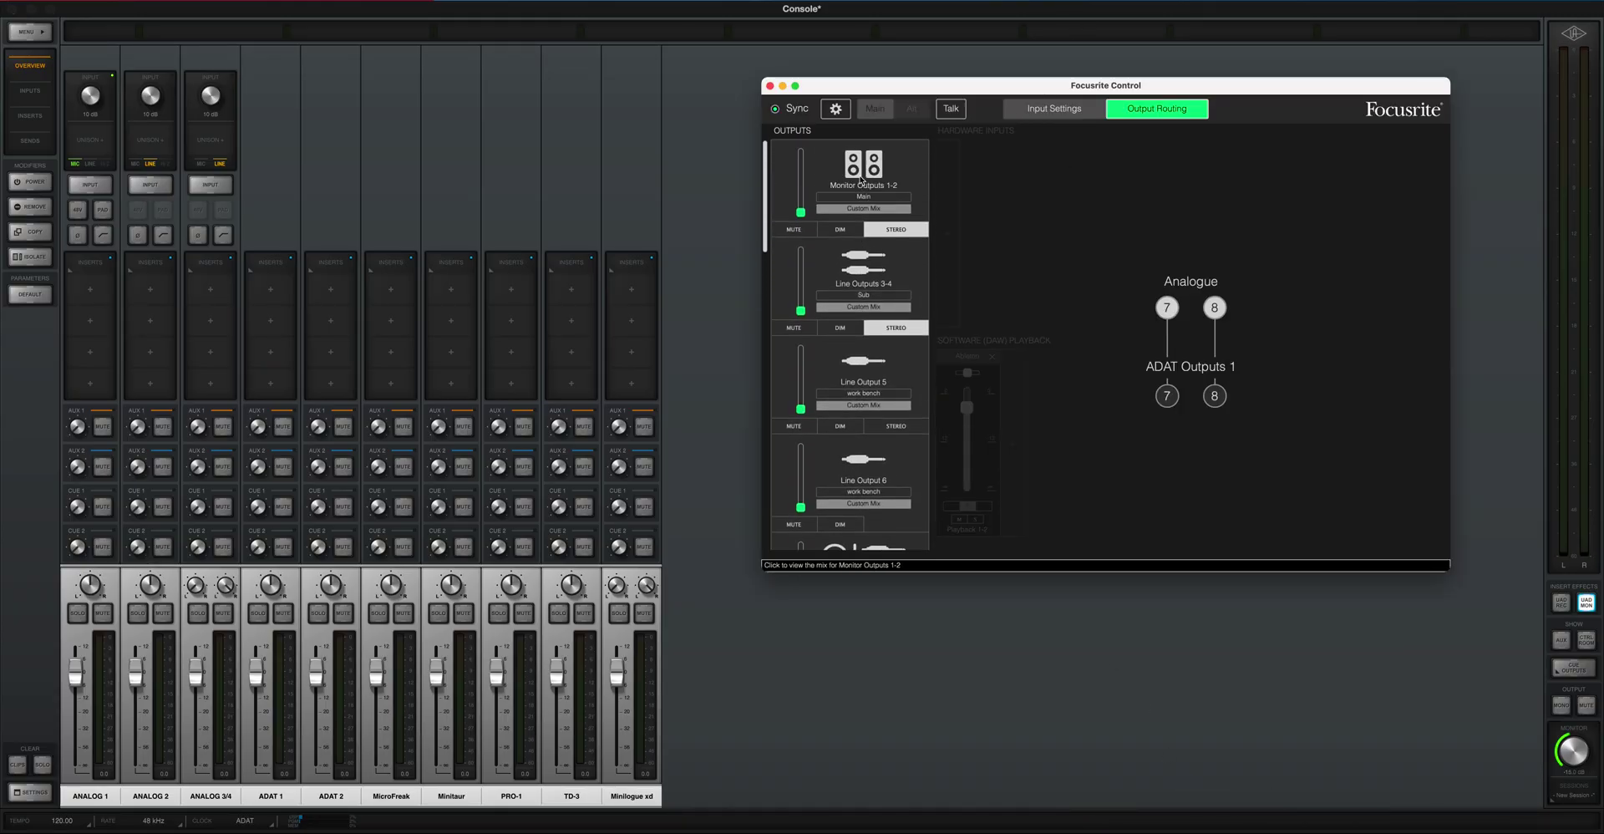
left_click(861, 180)
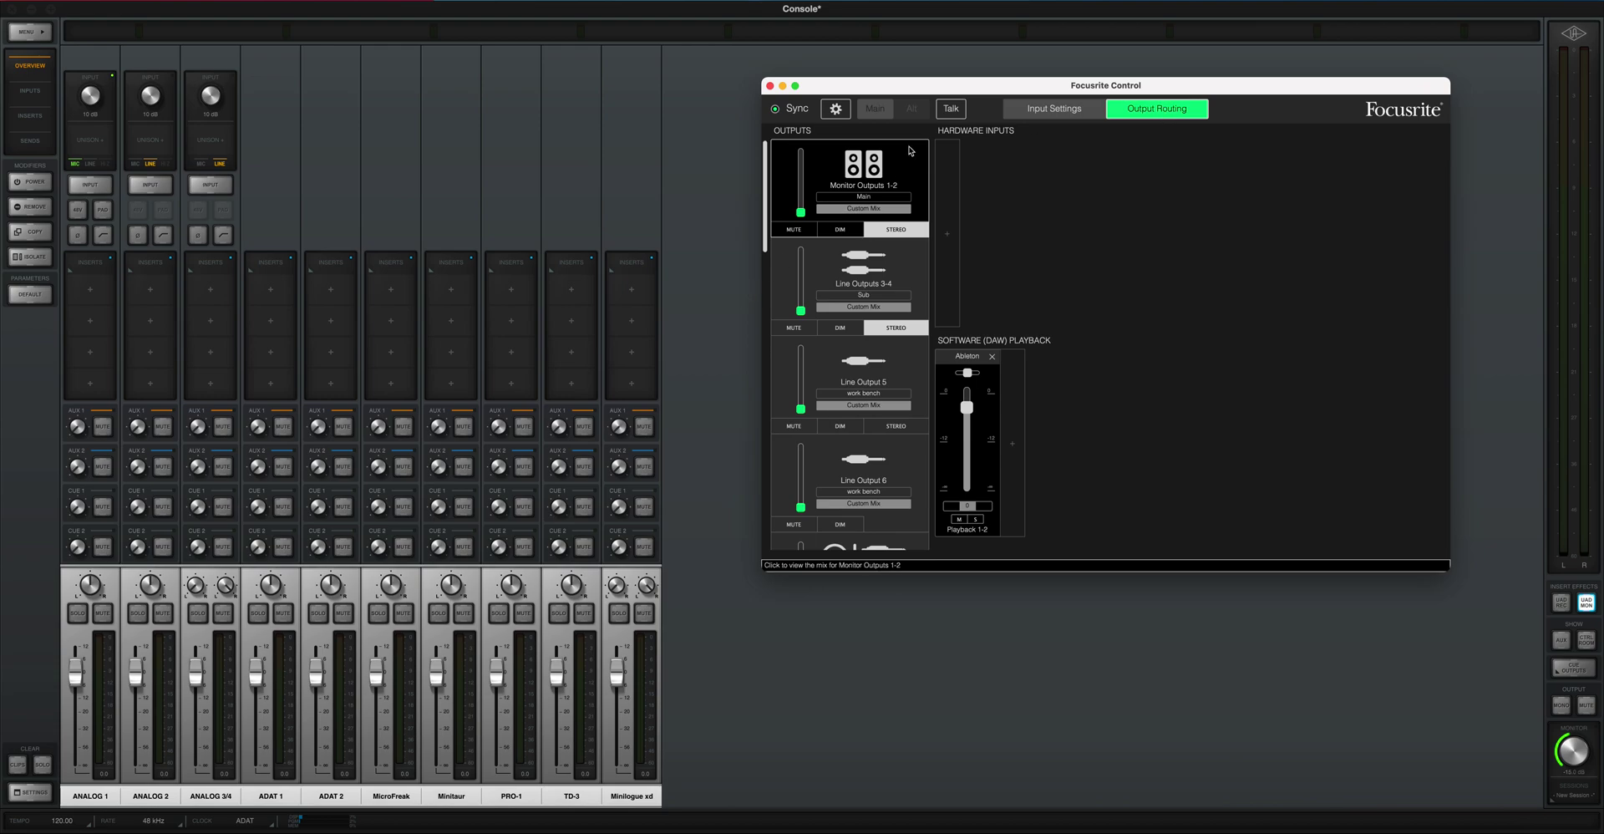
scroll(909, 154, "down", 10)
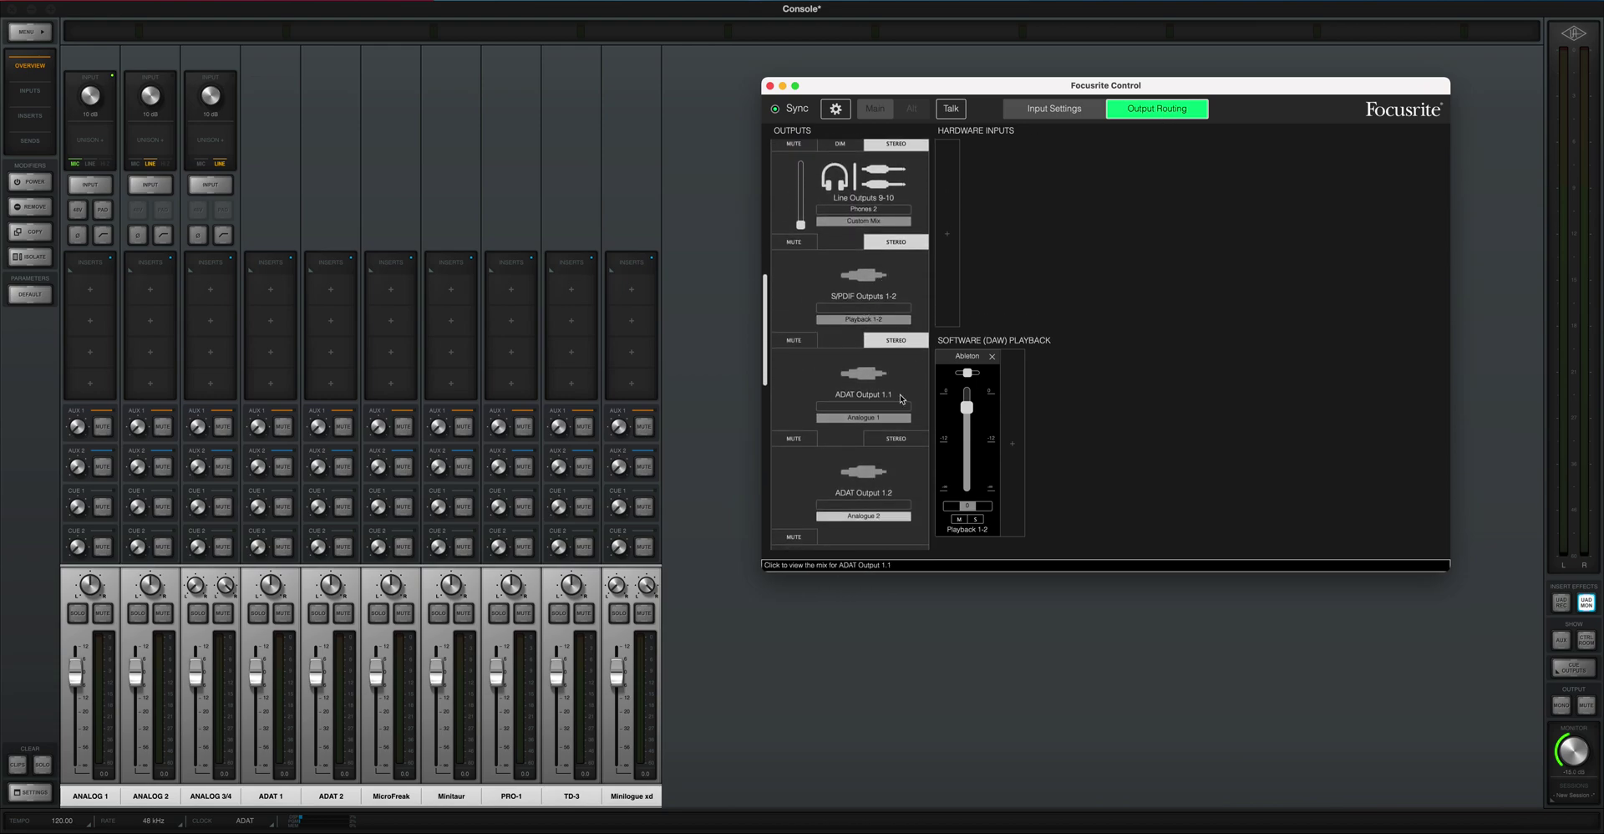
- Select ADAT Output 1.1 and show its Analogue 1 source's hardware input choices
left_click(864, 381)
scroll(864, 381, "down", 5)
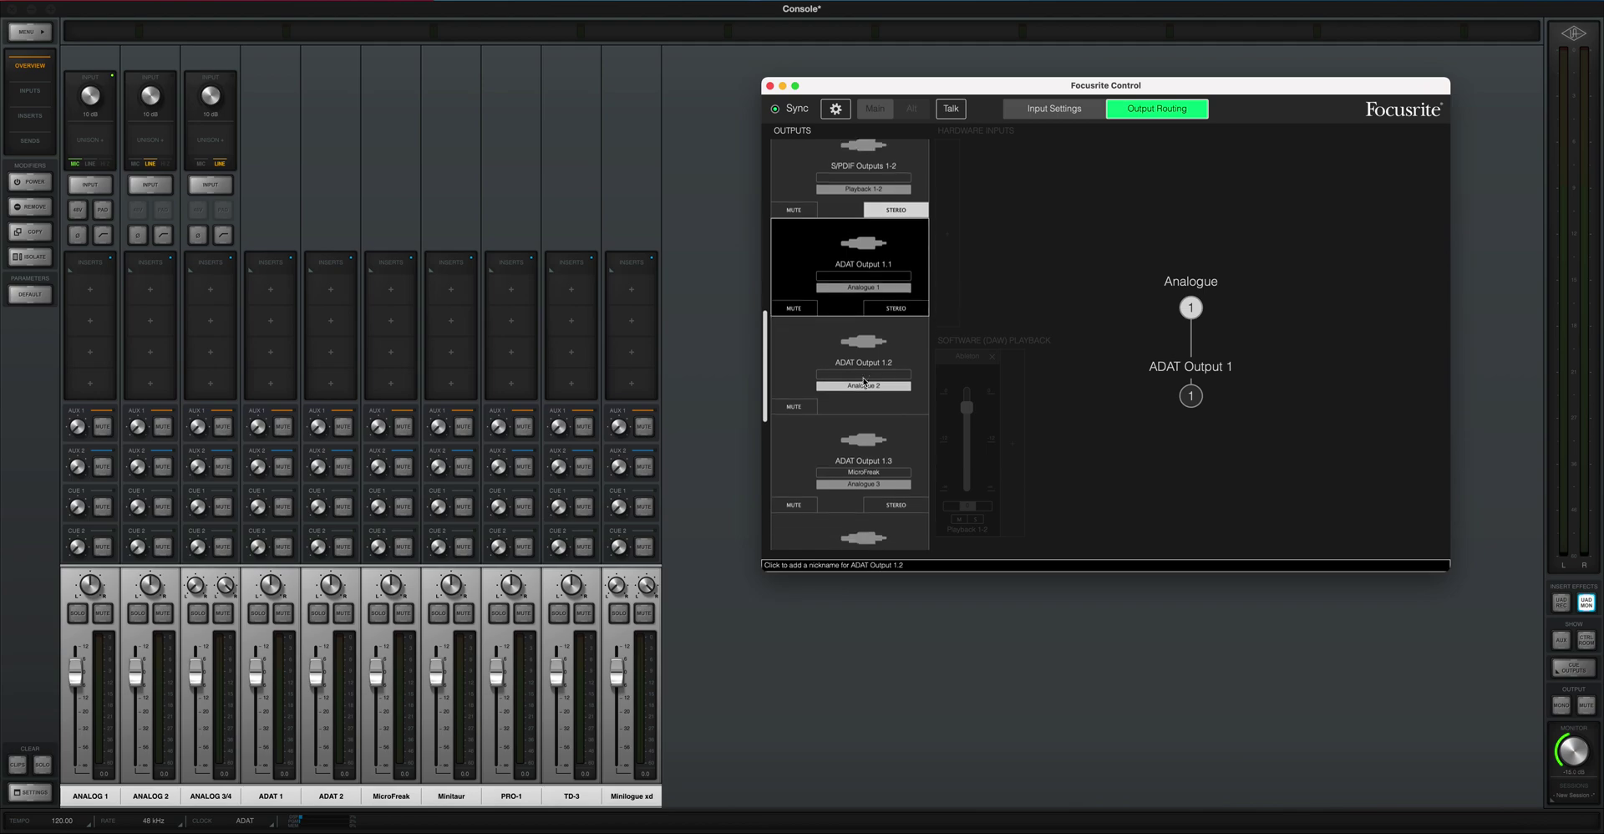
scroll(864, 381, "down", 2)
scroll(890, 258, "down", 2)
scroll(890, 258, "up", 3)
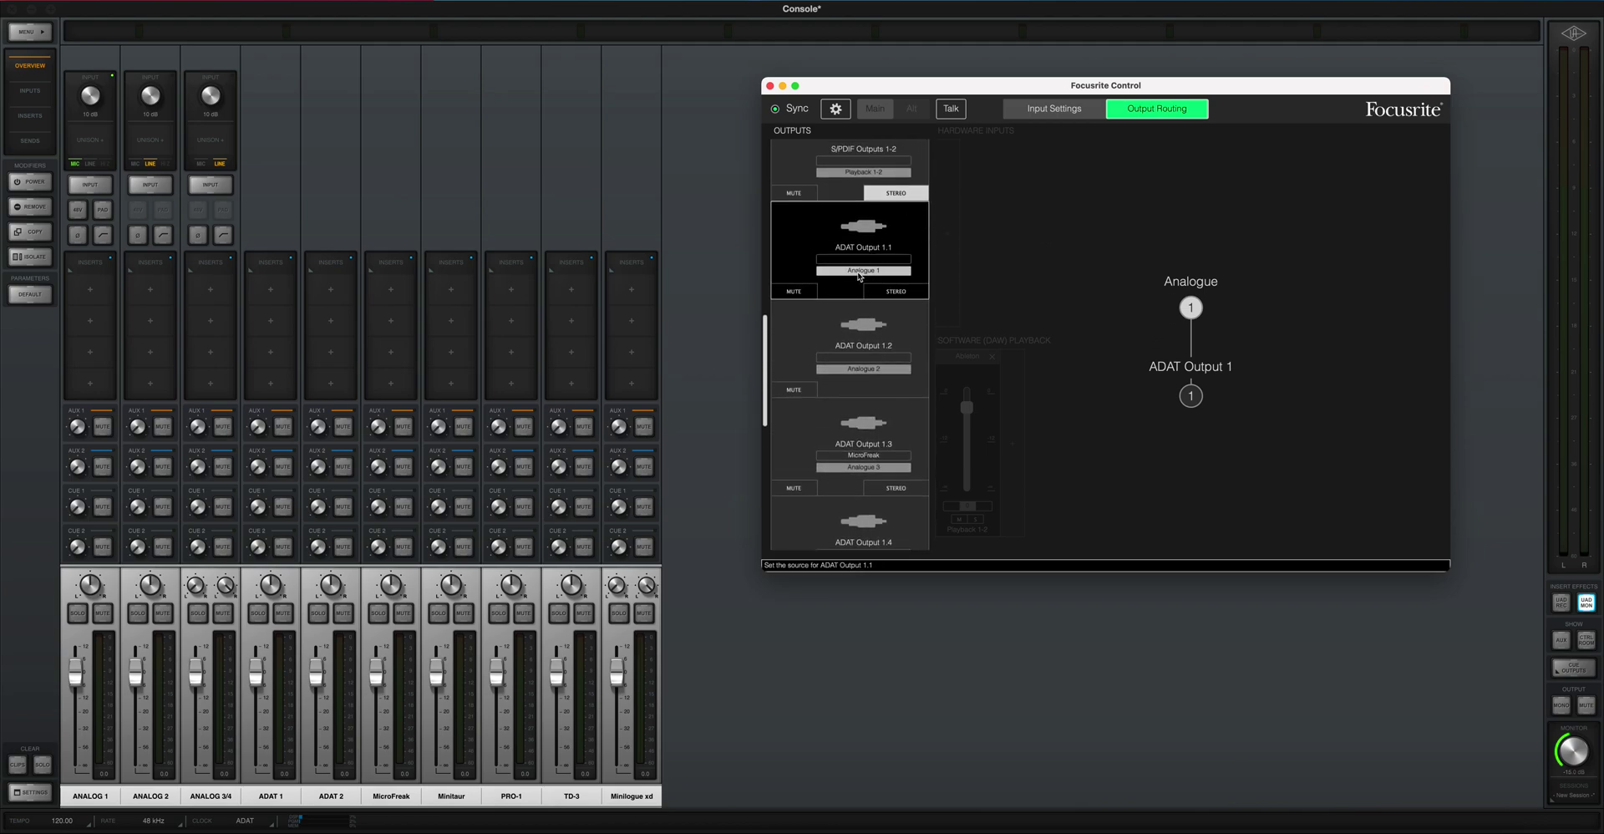
left_click(859, 271)
mouse_move(873, 294)
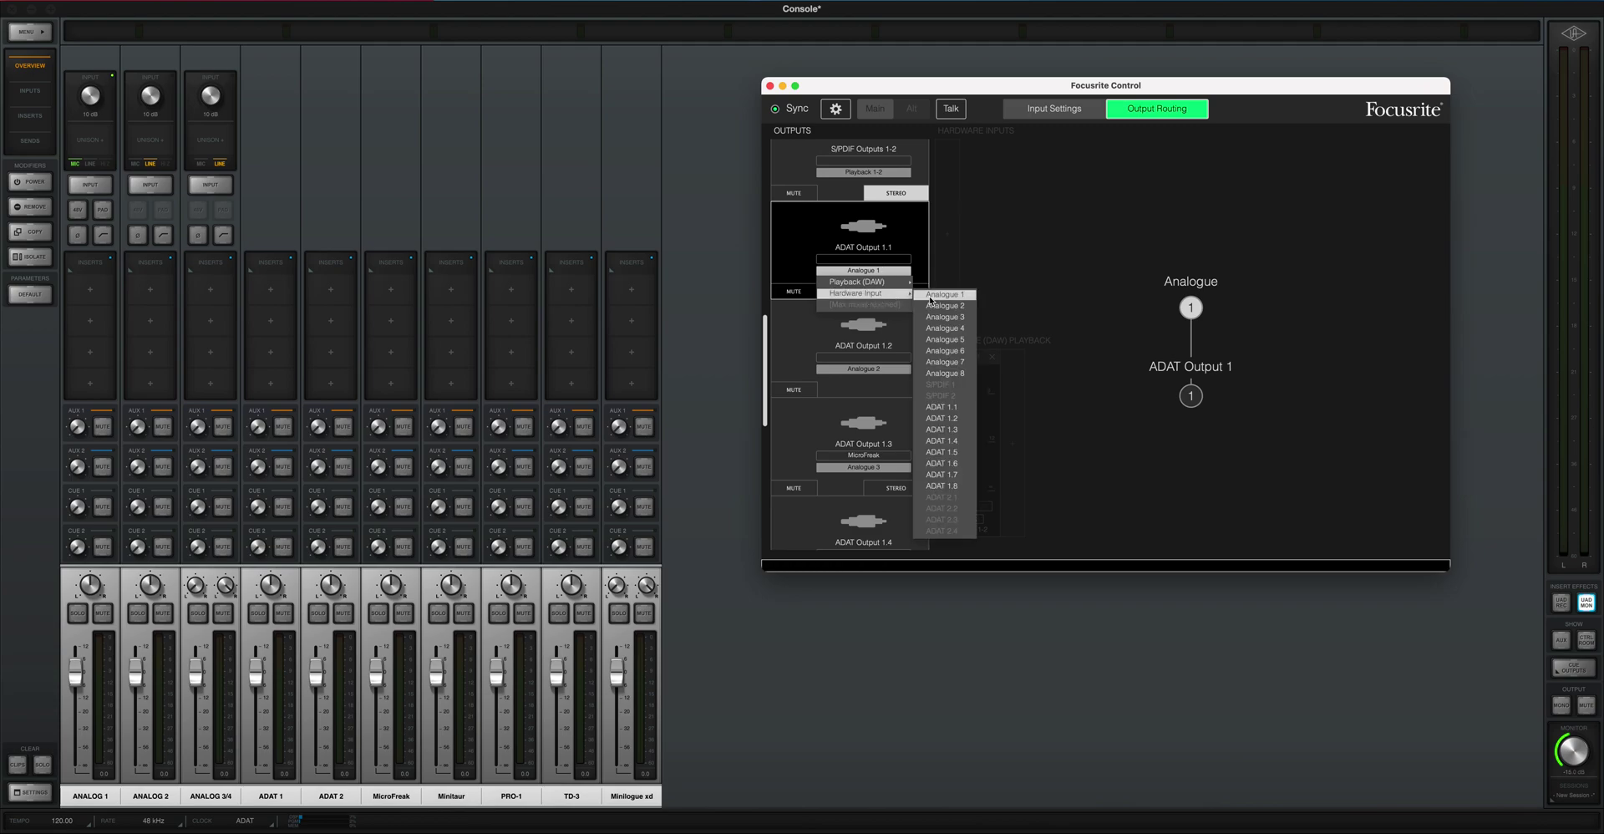
- Leave ADAT Output 1.1 unchanged and keep Analogue 2 as ADAT Output 1.2's source
left_click(919, 235)
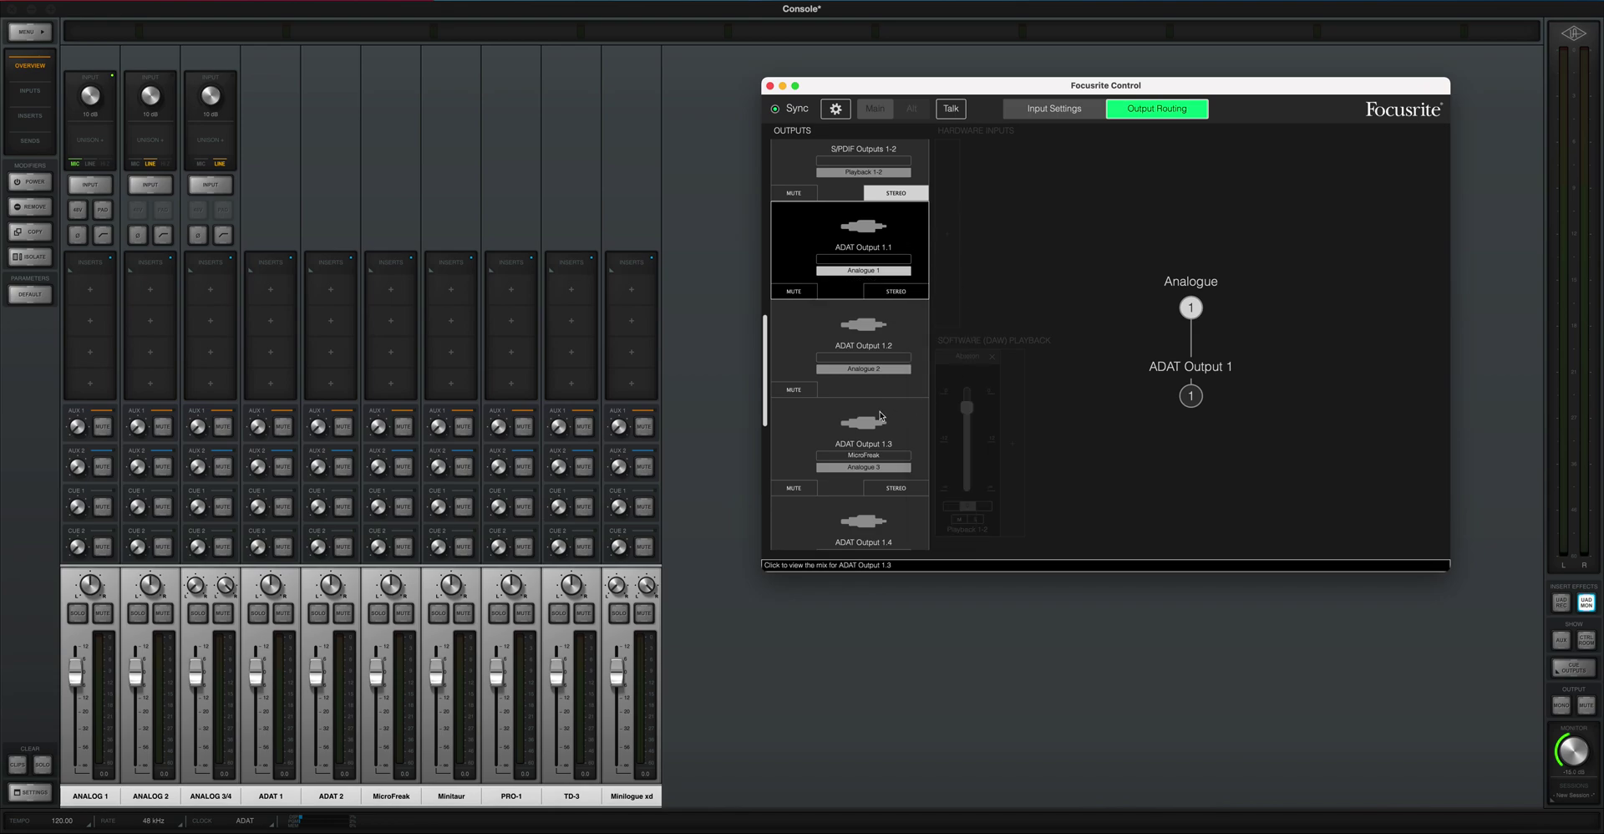
scroll(900, 329, "down", 1)
left_click(869, 345)
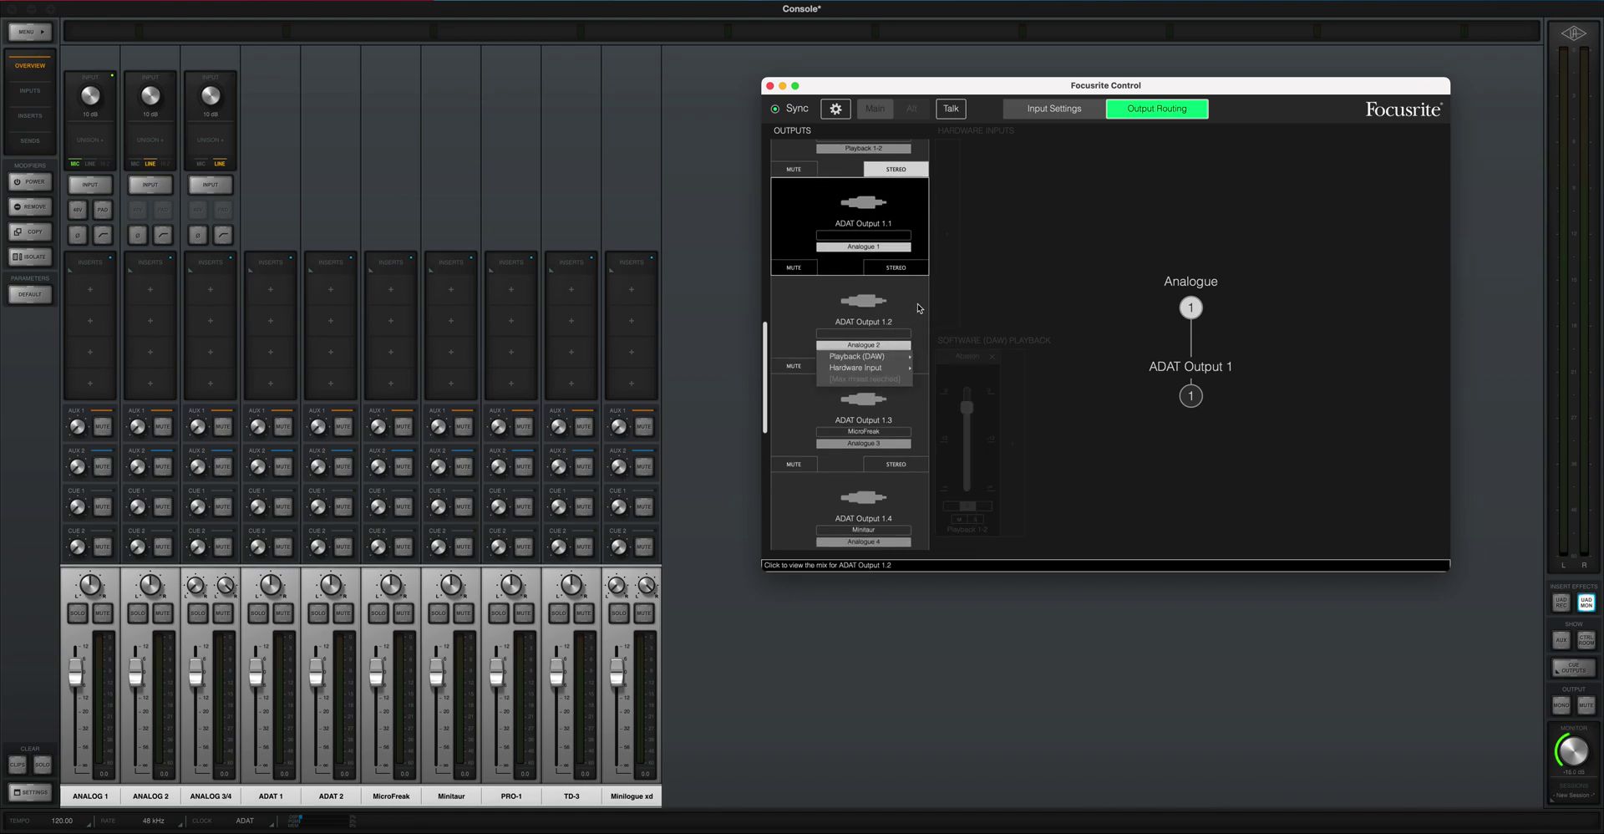
left_click(877, 318)
scroll(885, 252, "down", 10)
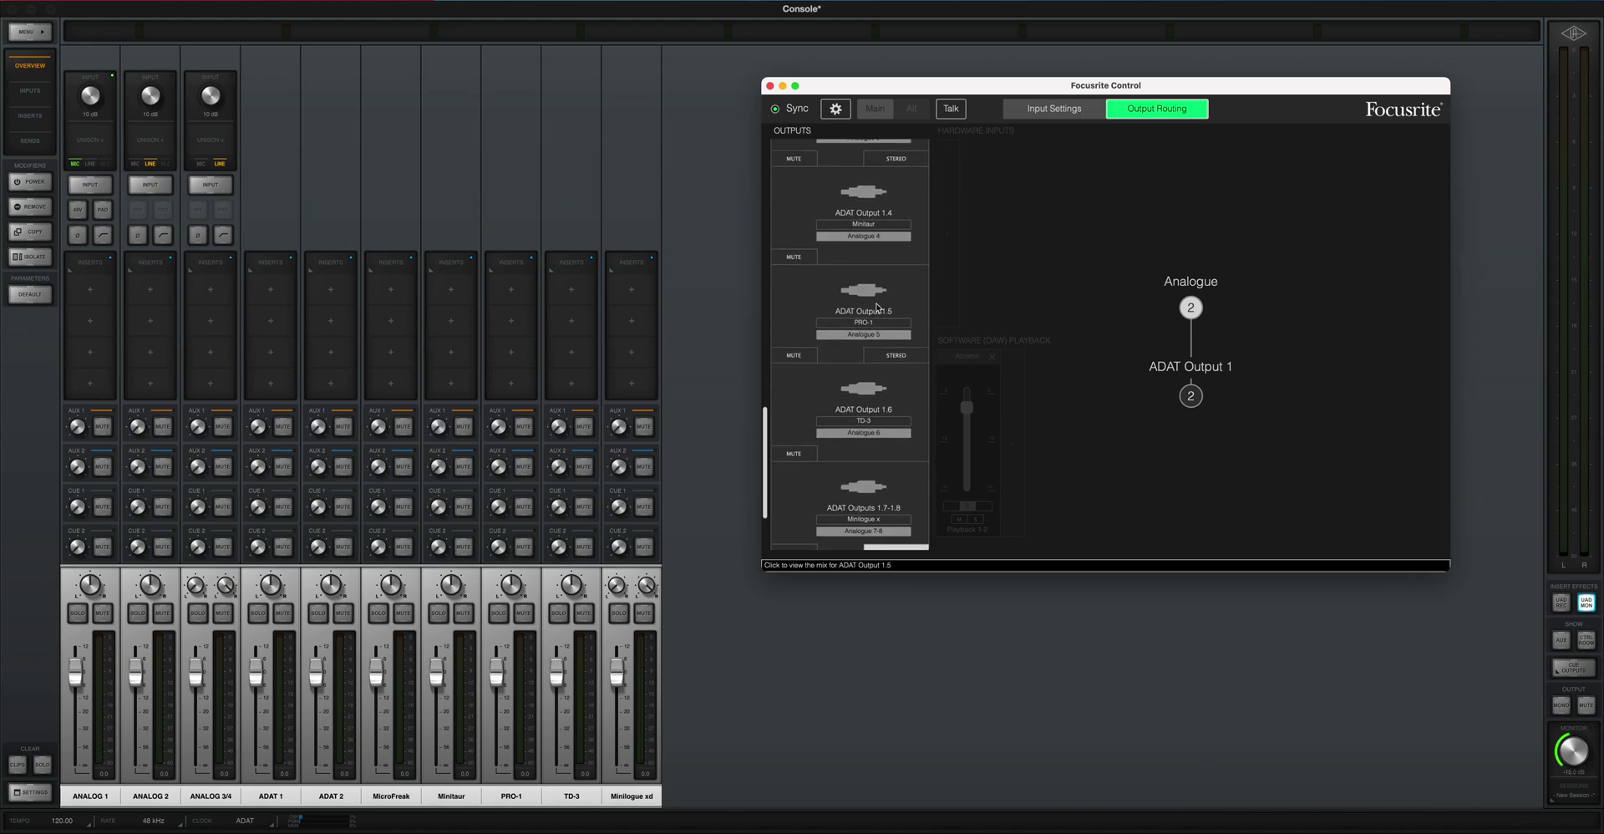
scroll(894, 425, "up", 10)
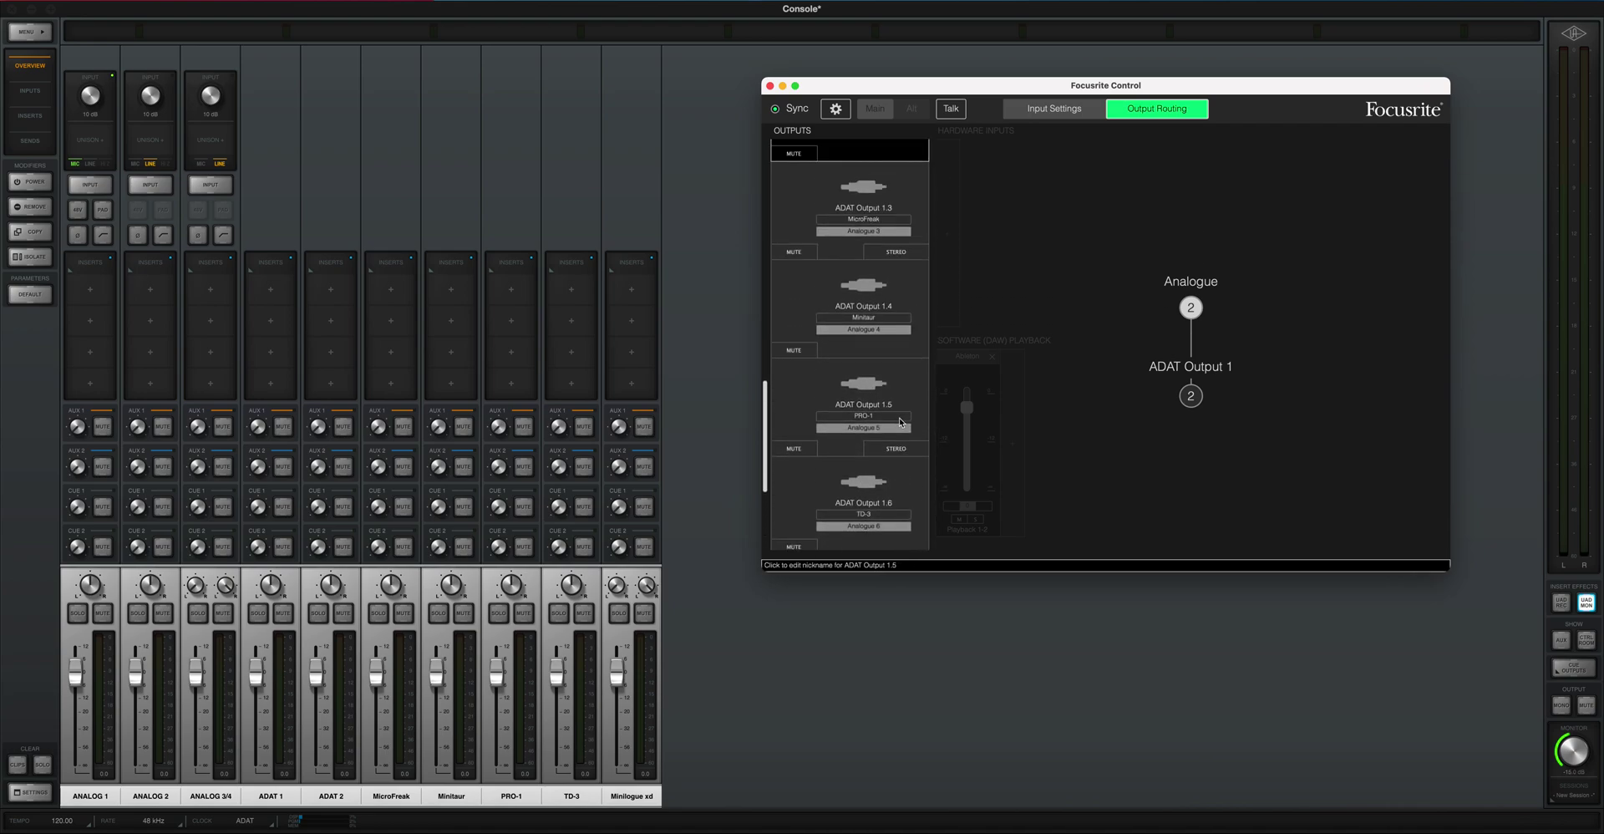
scroll(899, 425, "up", 3)
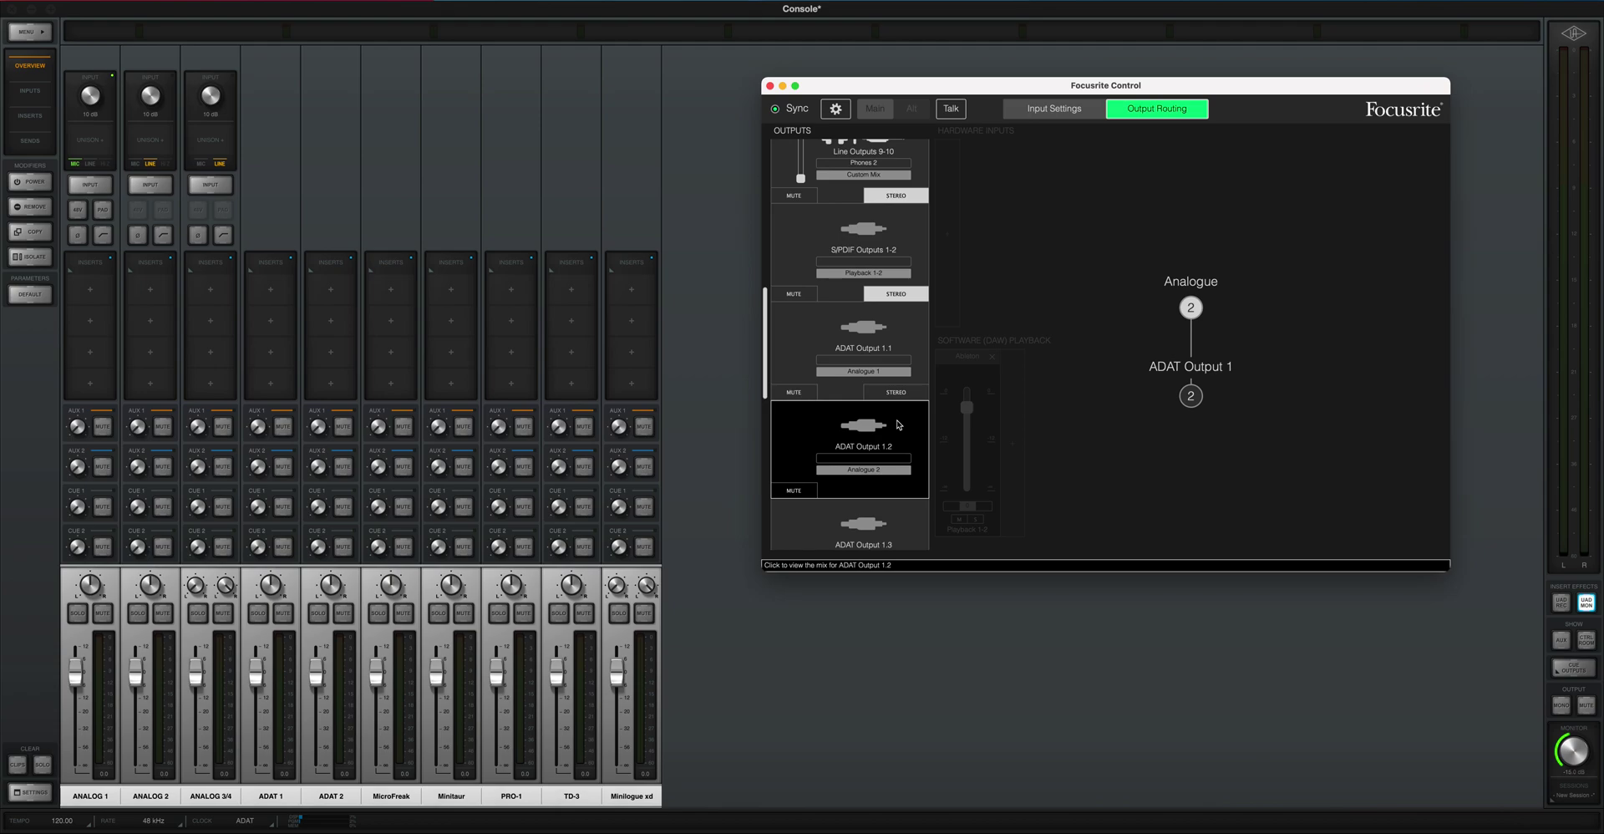
- Recheck ADAT Output 1.1's source, move Focusrite Control right, and bring the UAD Console mixer forward
left_click(851, 374)
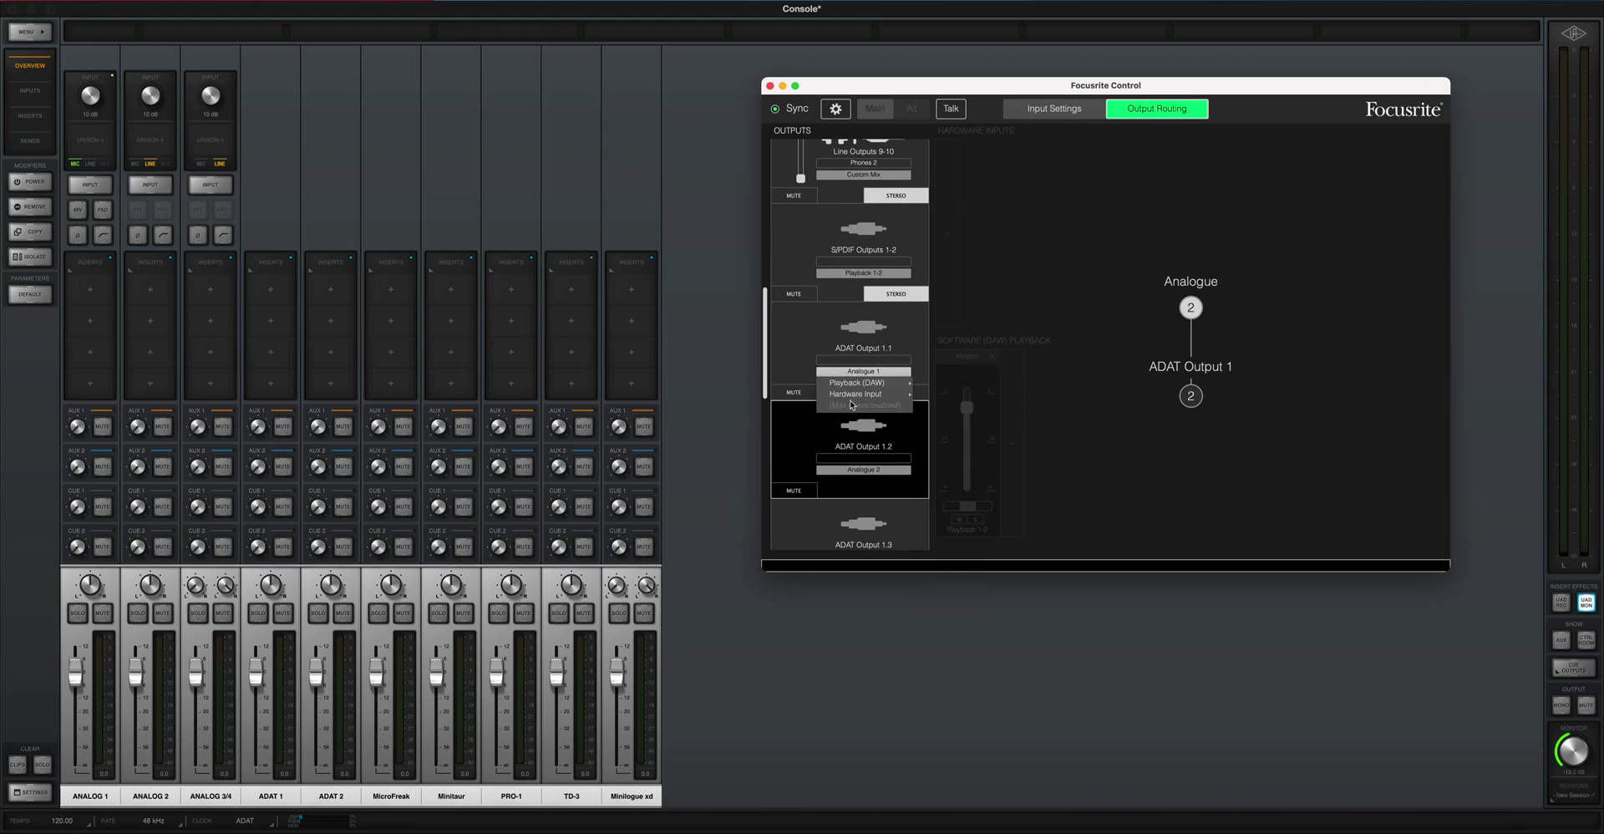
left_click(1022, 208)
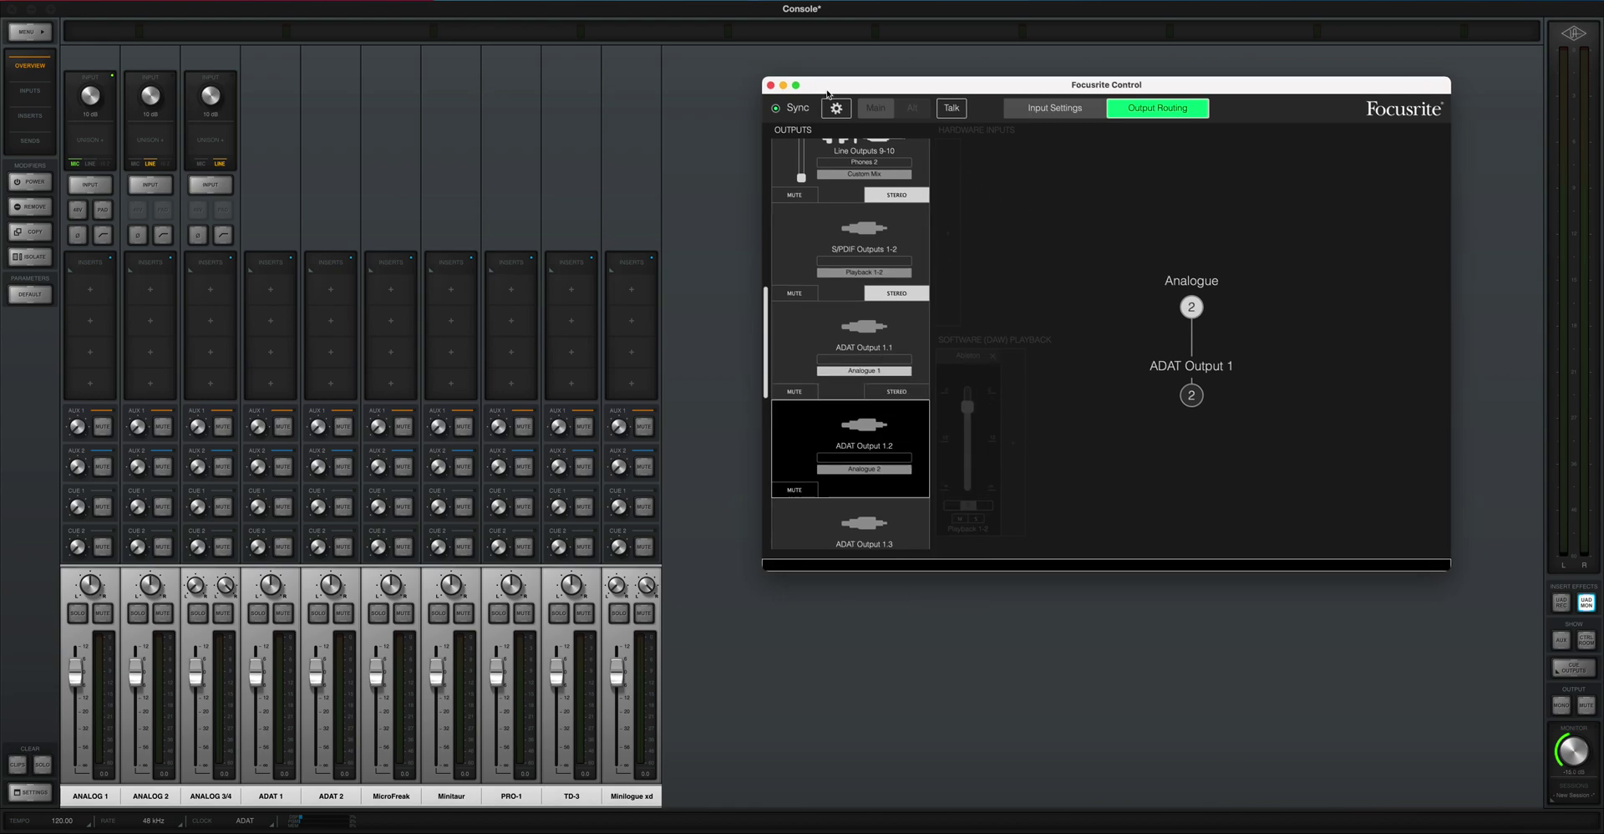
left_click_drag(960, 85, 1207, 110)
left_click(807, 431)
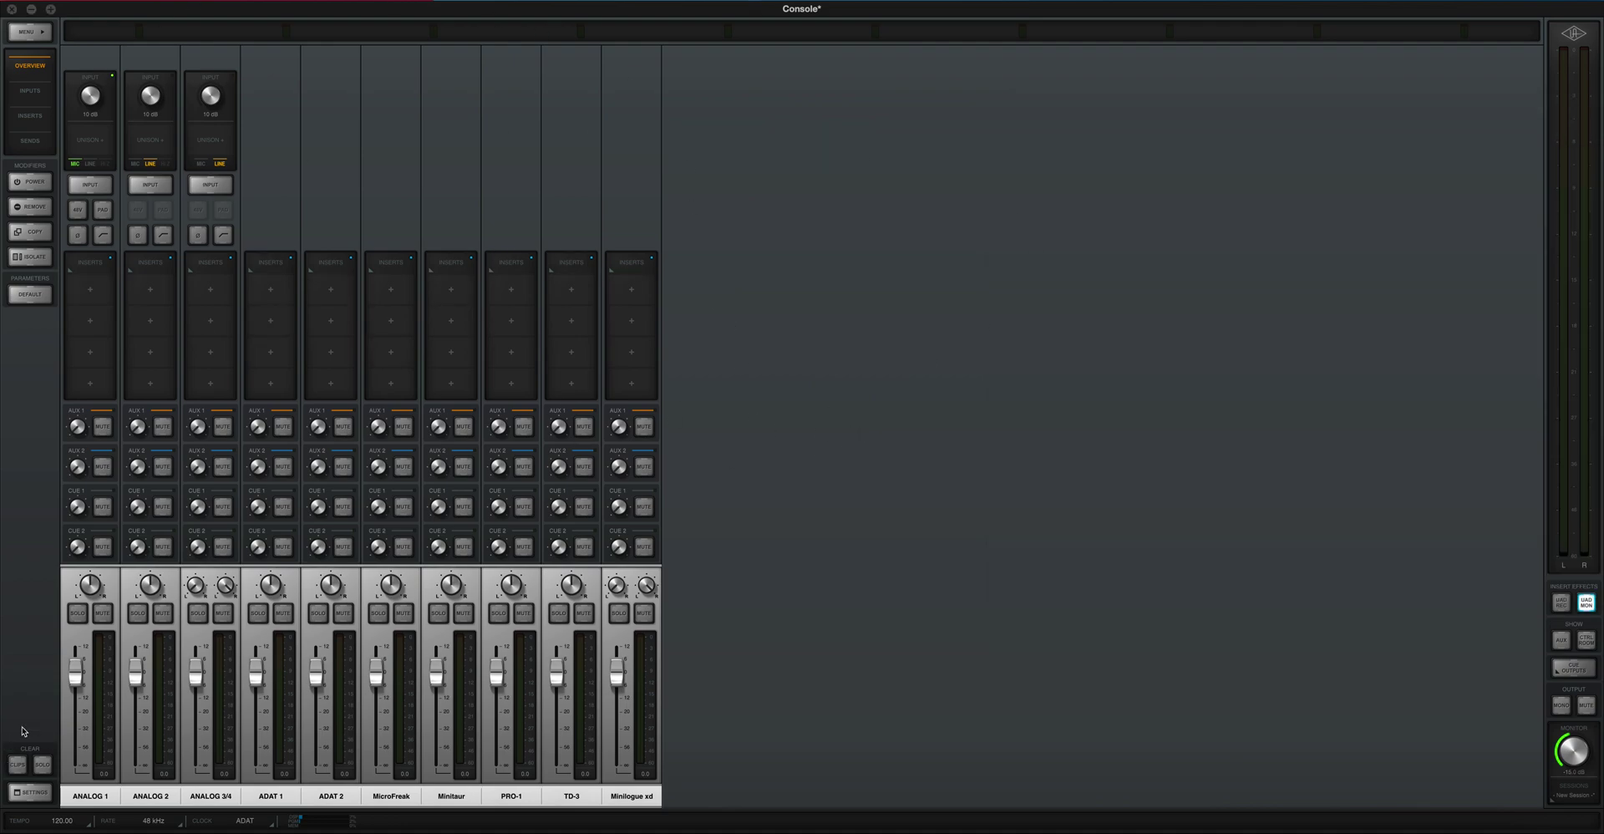
- In Hardware settings, switch the Apollo's digital input to S/PDIF
left_click(25, 791)
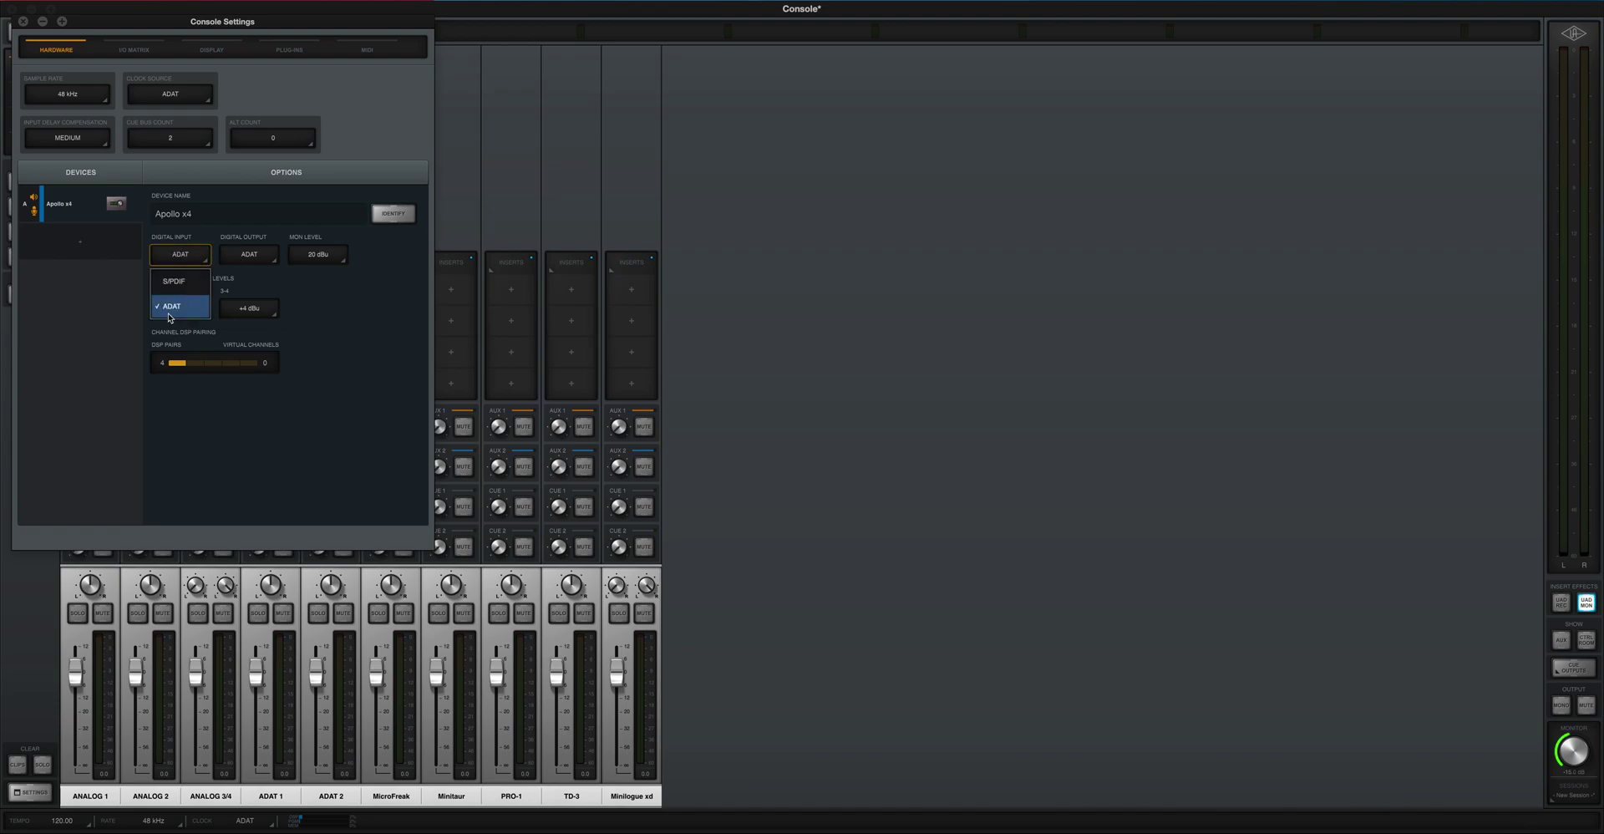
left_click(205, 254)
left_click(180, 280)
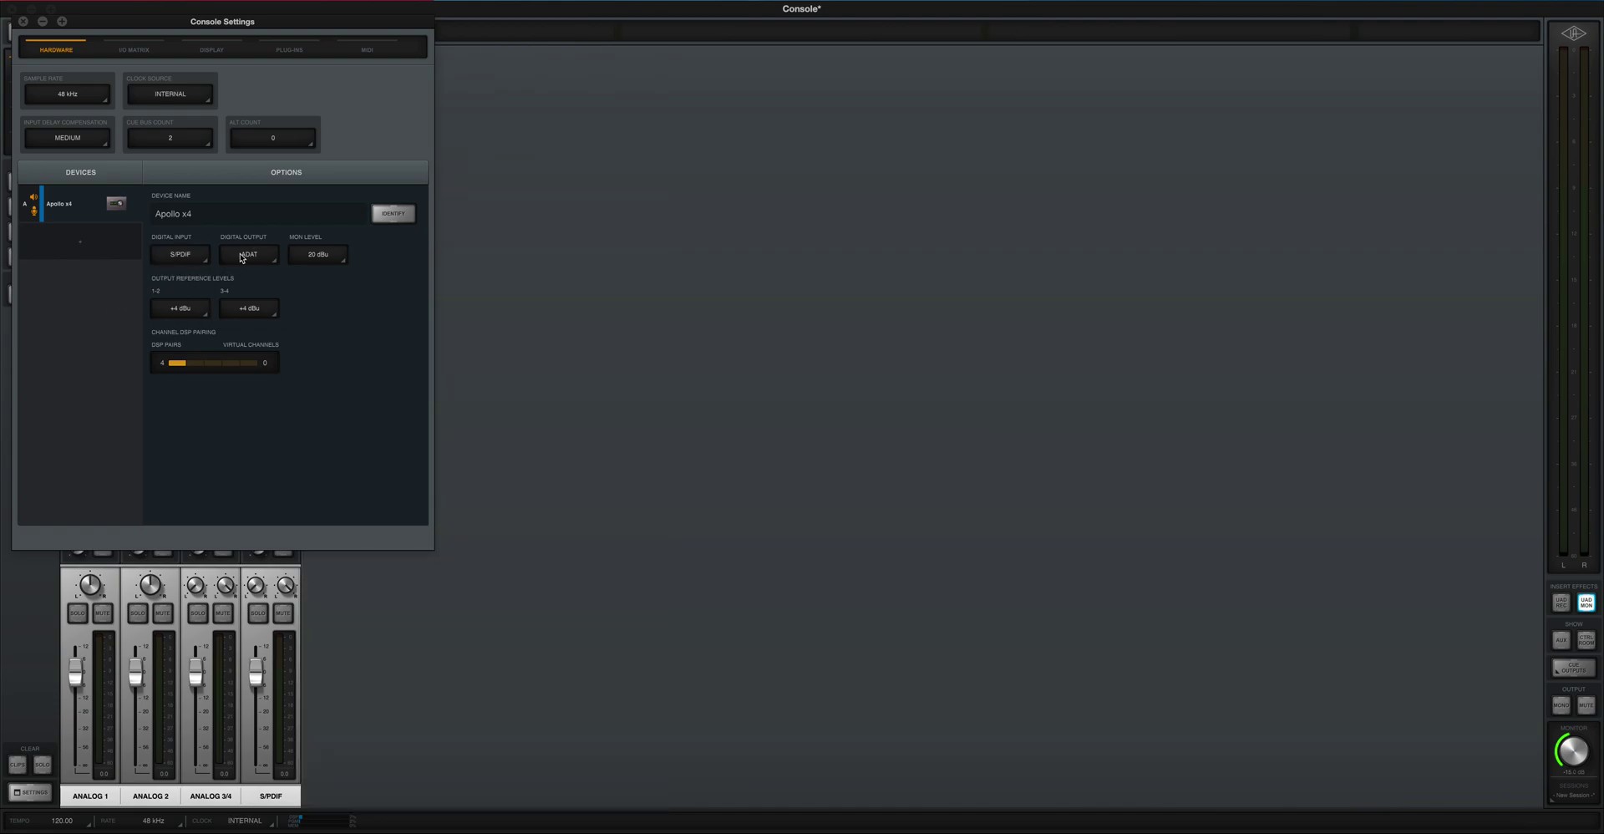
left_click(587, 267)
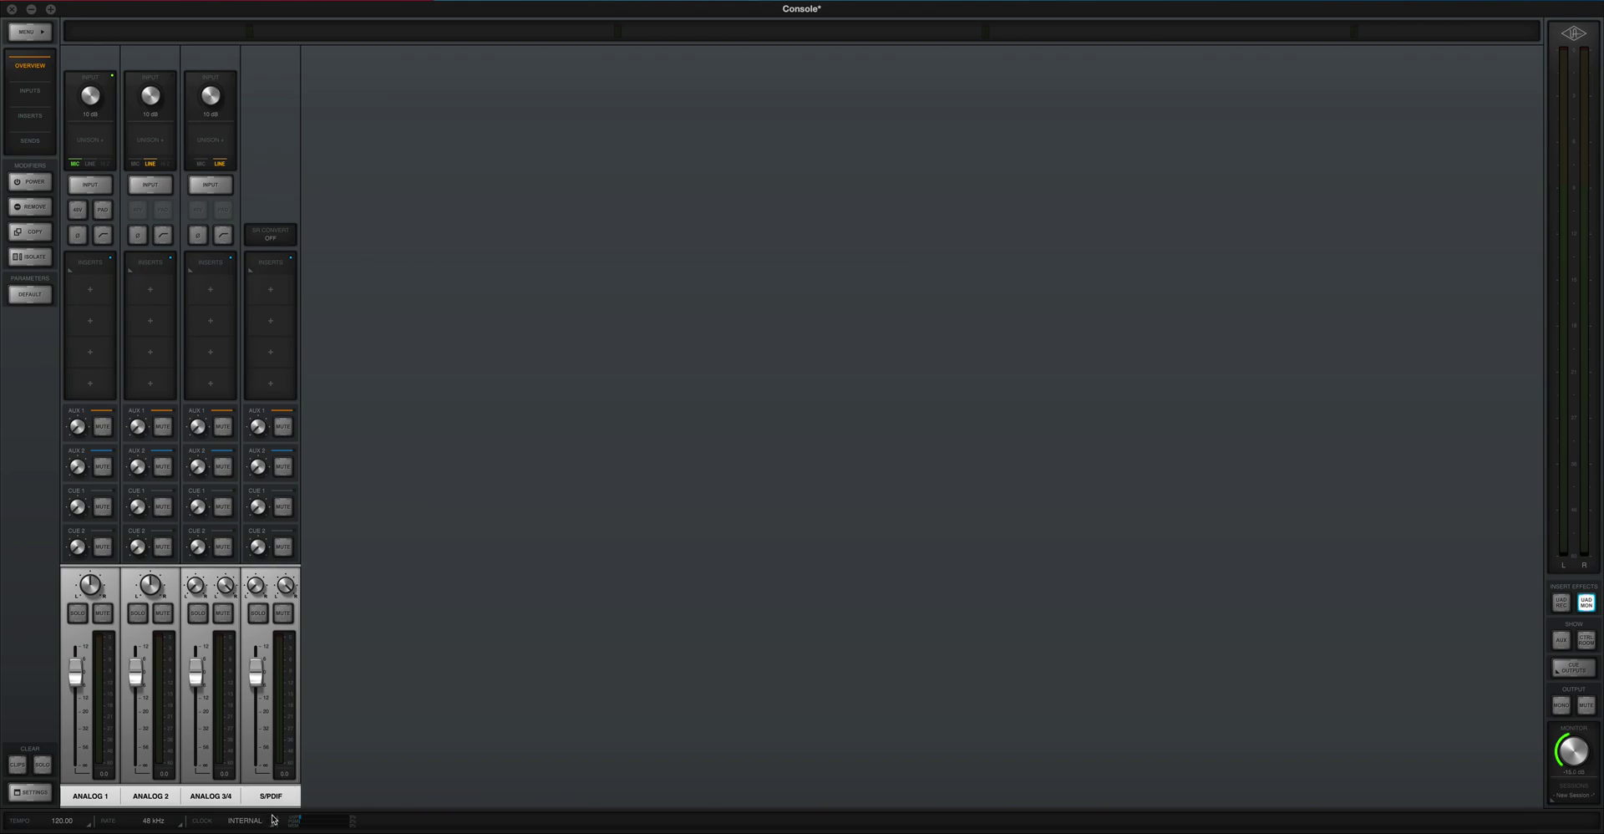
- Set the digital input back to ADAT and return to the full mixer
left_click(30, 791)
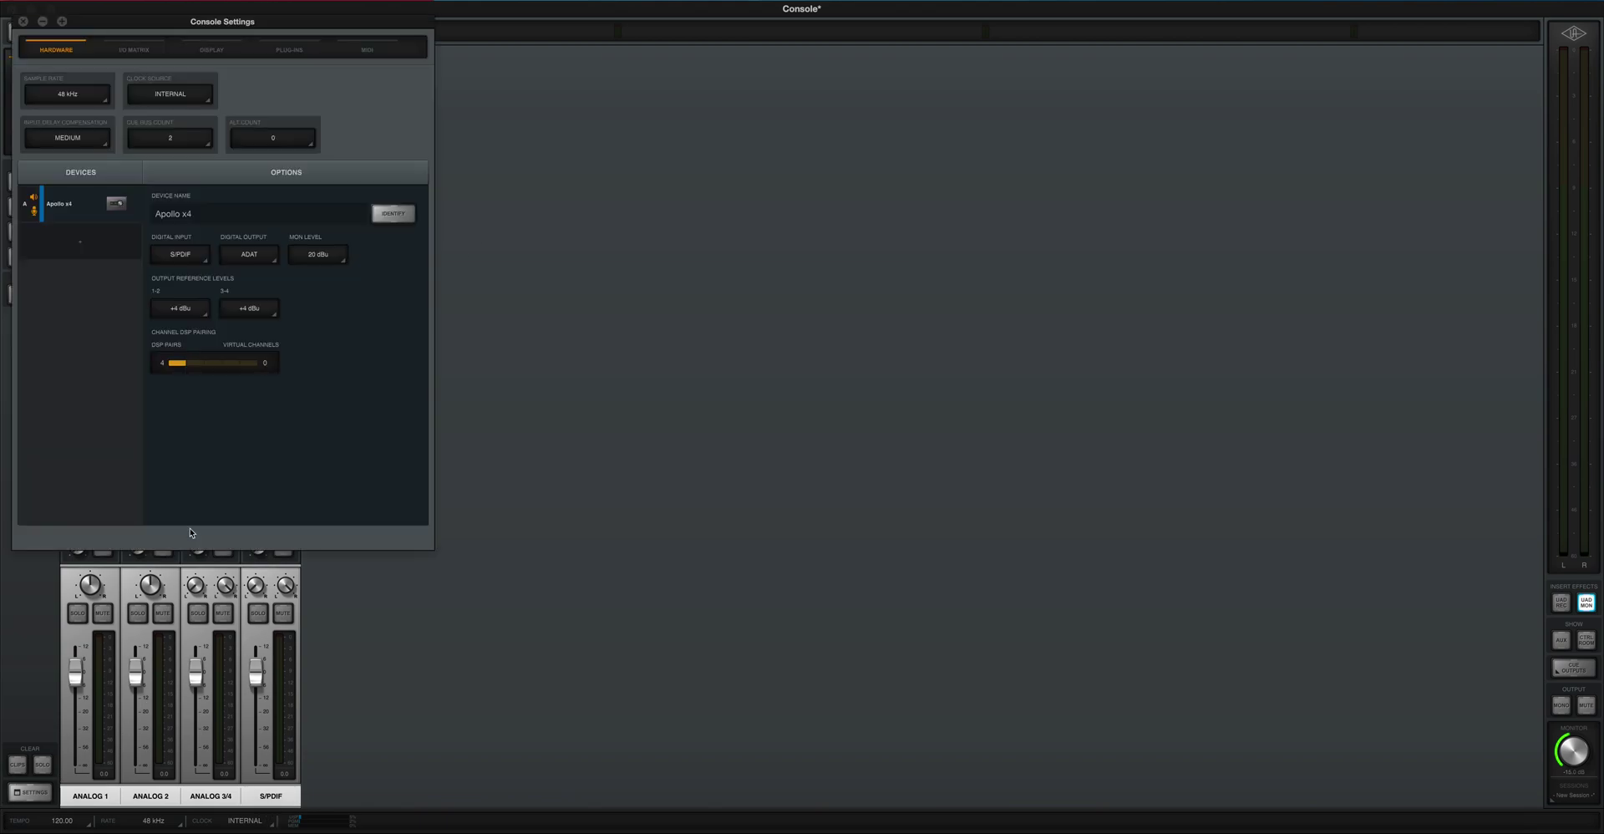
left_click(181, 254)
left_click(180, 307)
left_click(676, 263)
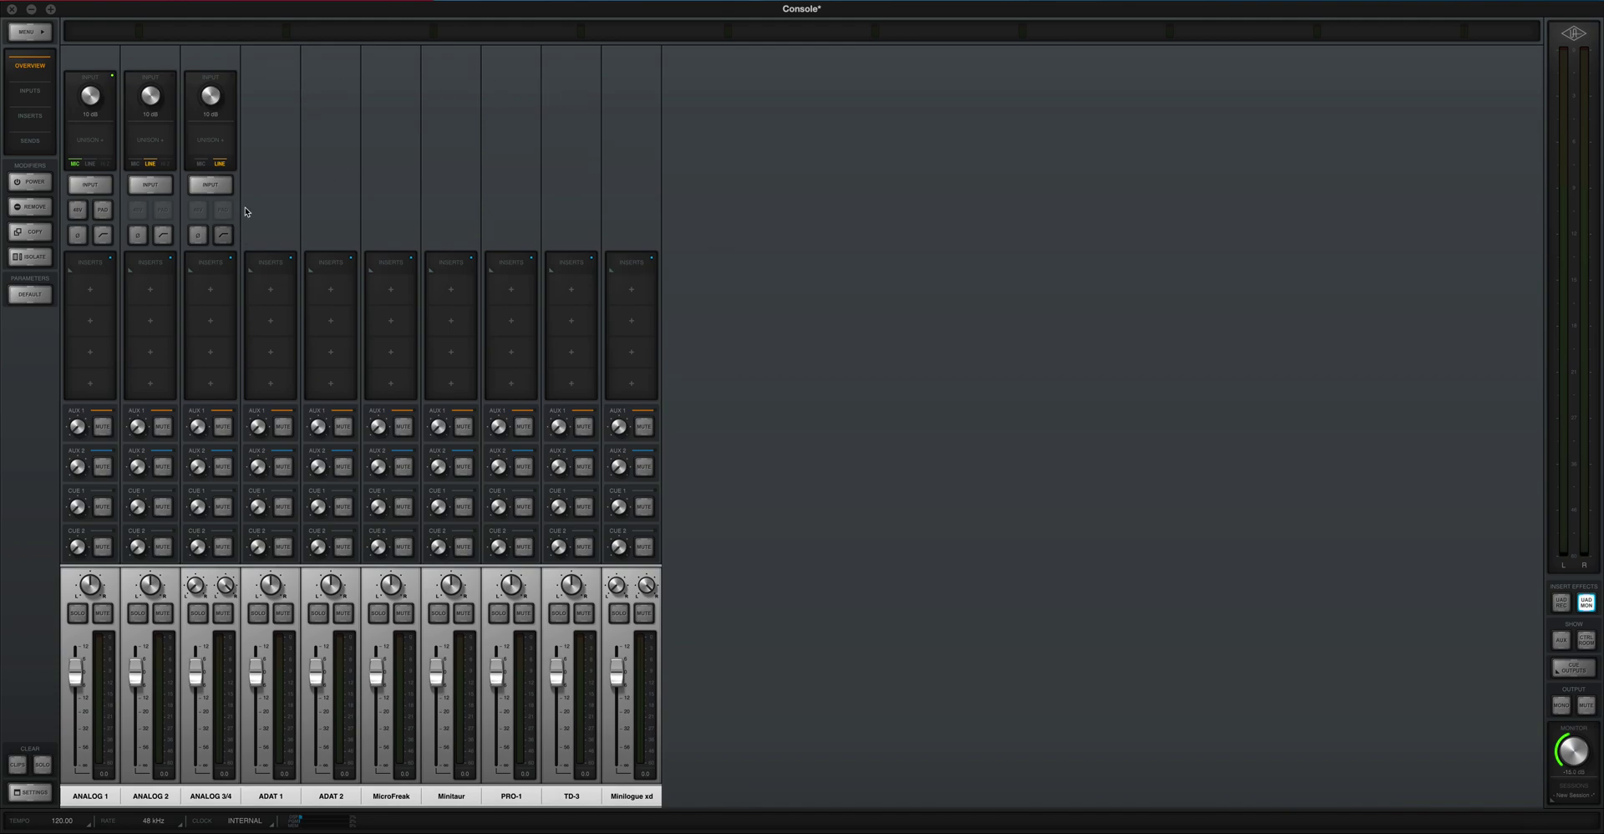
left_click(153, 825)
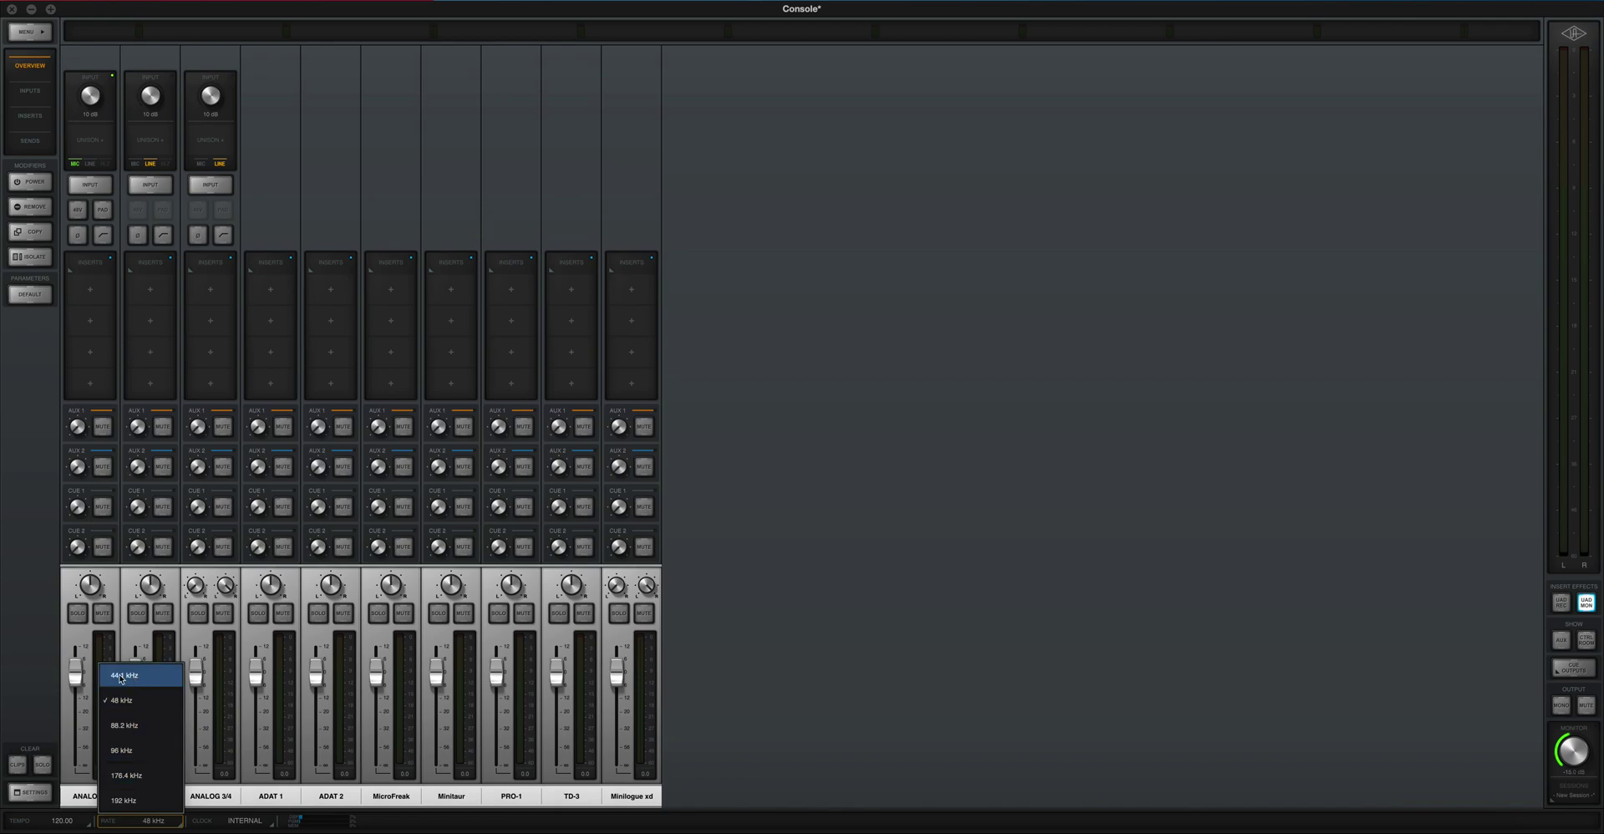
left_click(1059, 633)
left_click(1314, 830)
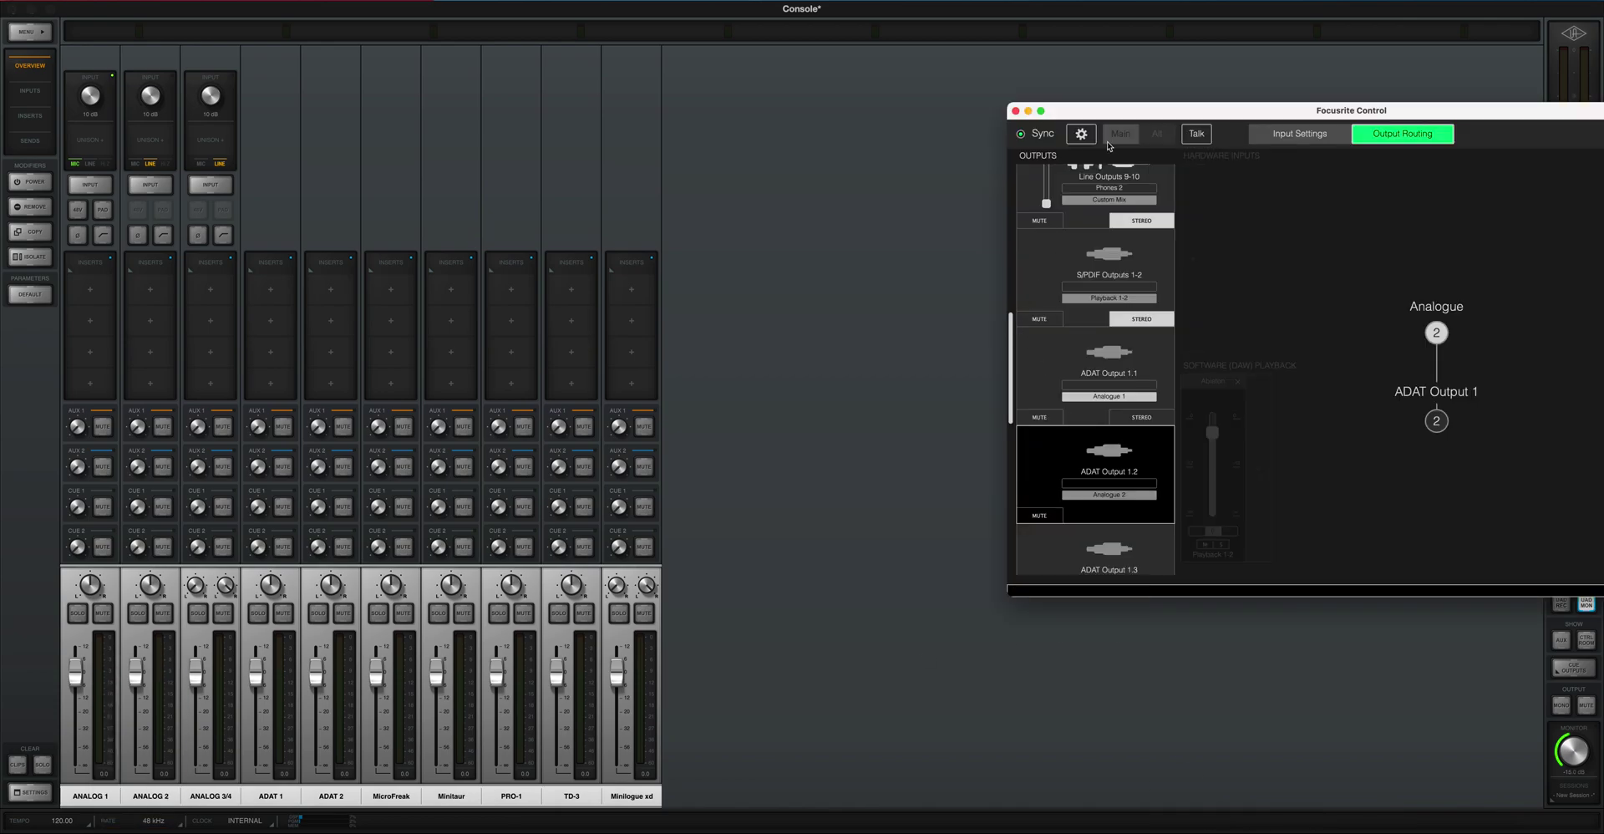
left_click(1081, 134)
scroll(1126, 347, "down", 2)
scroll(1126, 348, "down", 3)
scroll(1065, 305, "up", 4)
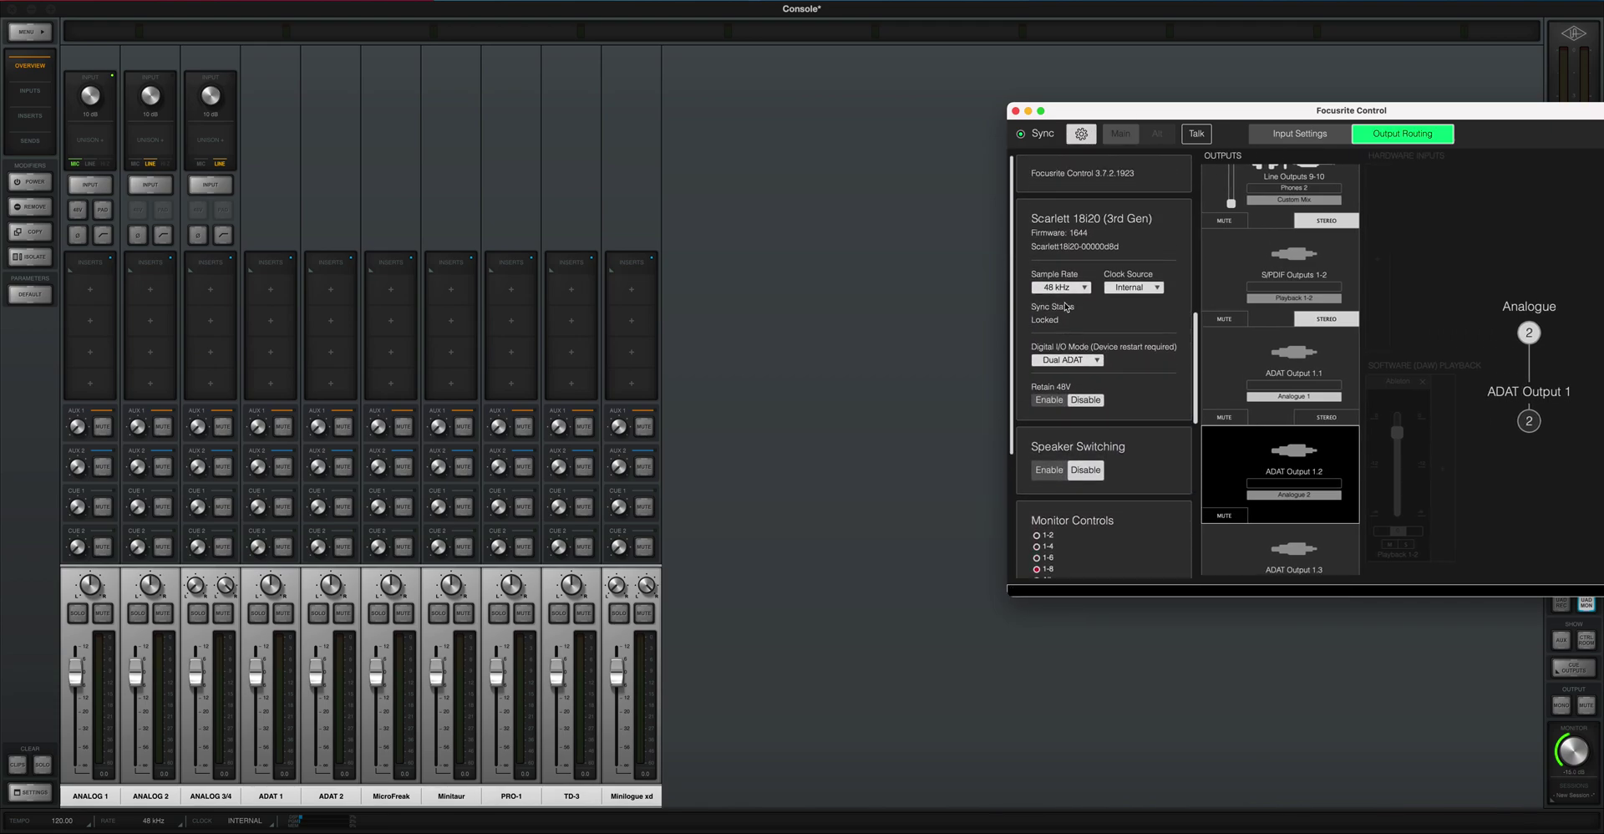
left_click(767, 726)
left_click(153, 819)
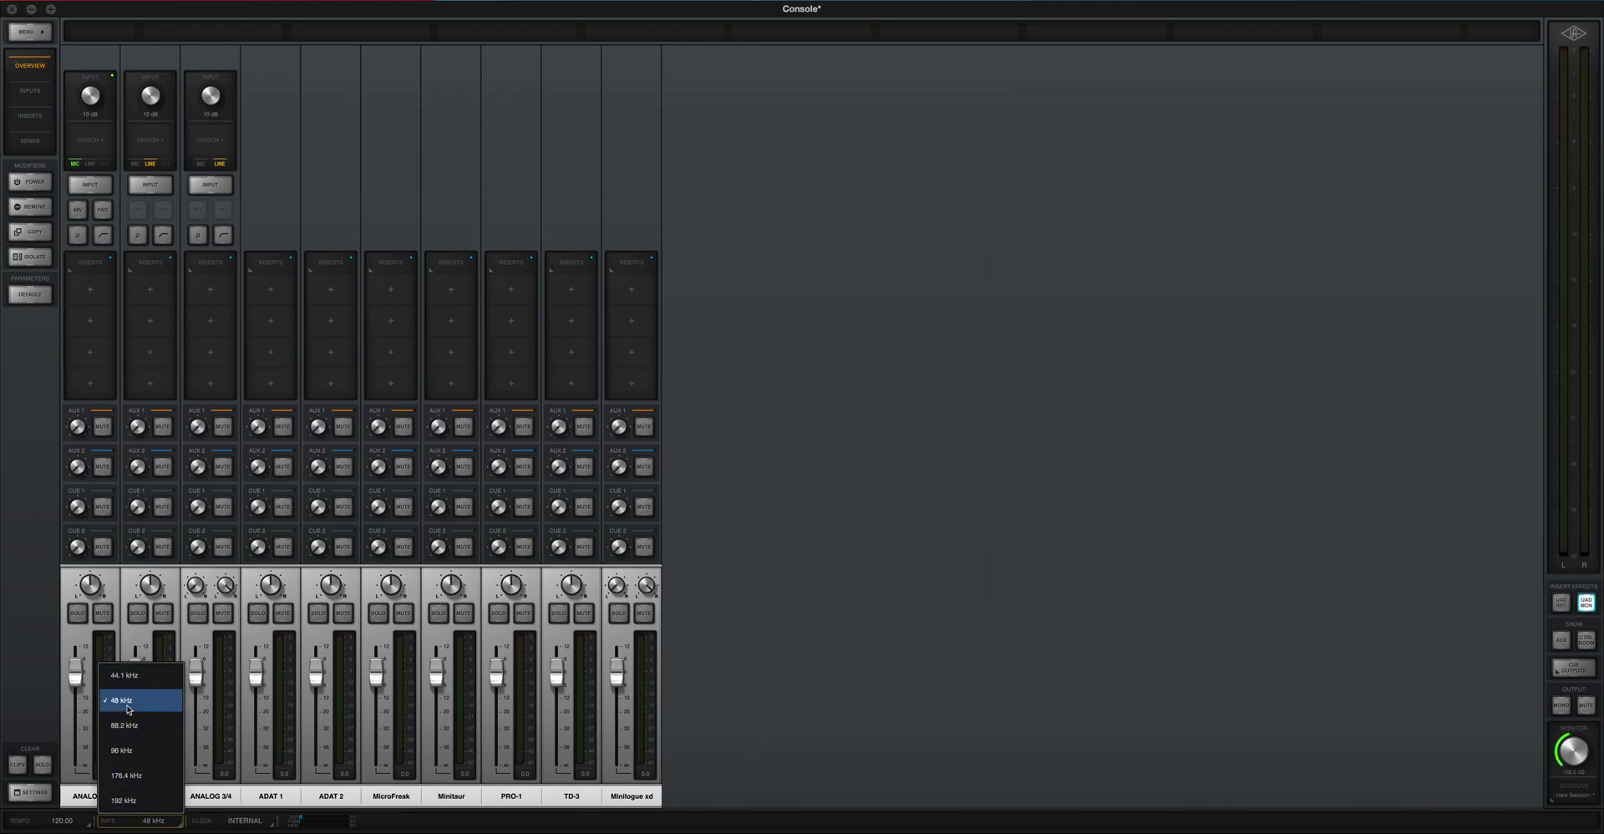
left_click(933, 645)
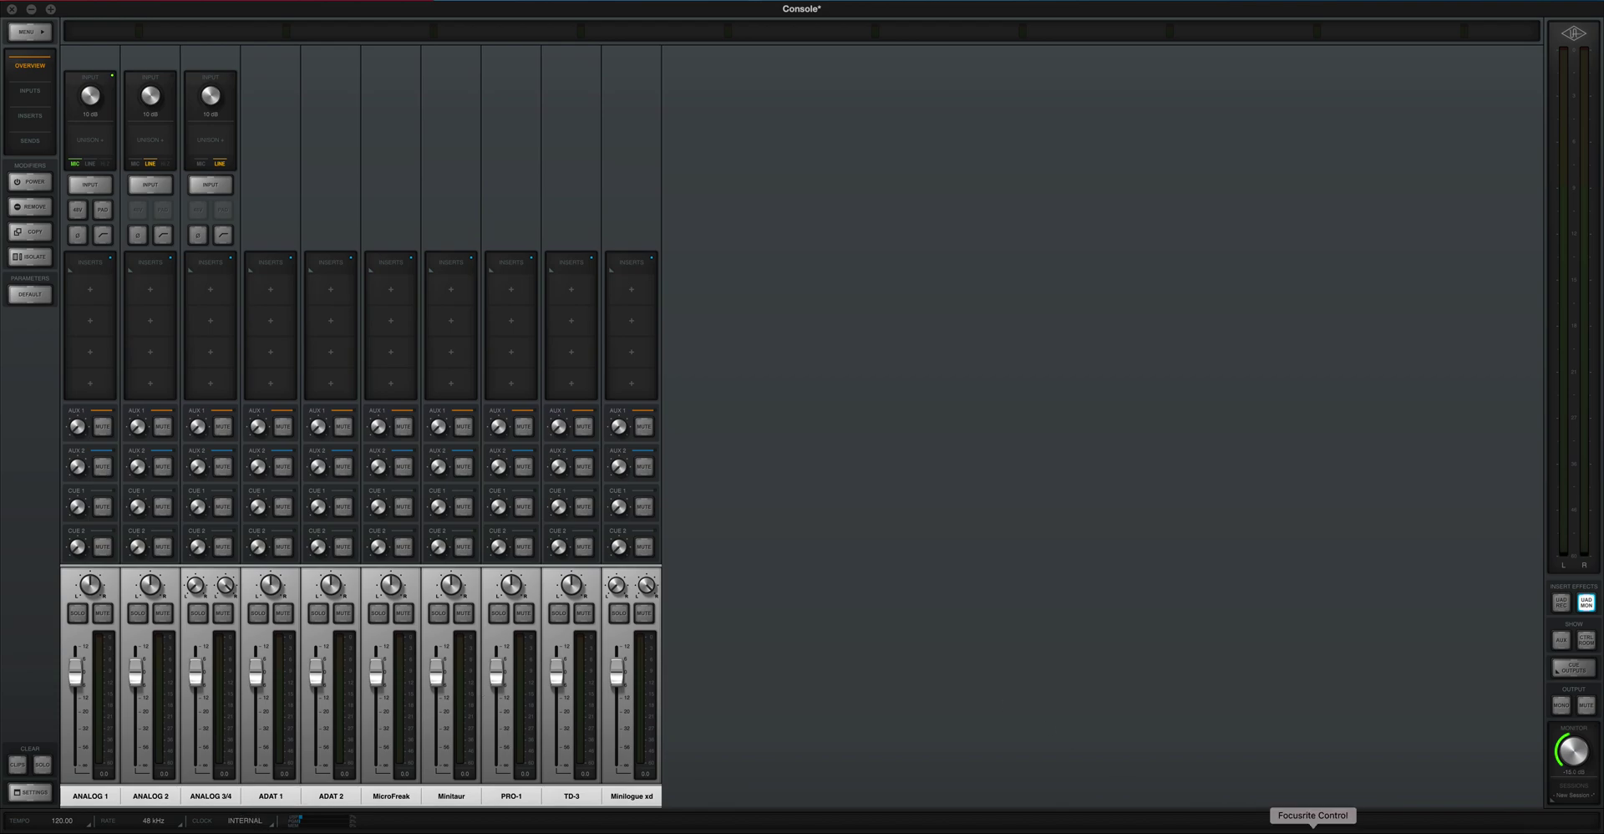
left_click(1313, 830)
scroll(1128, 311, "up", 5)
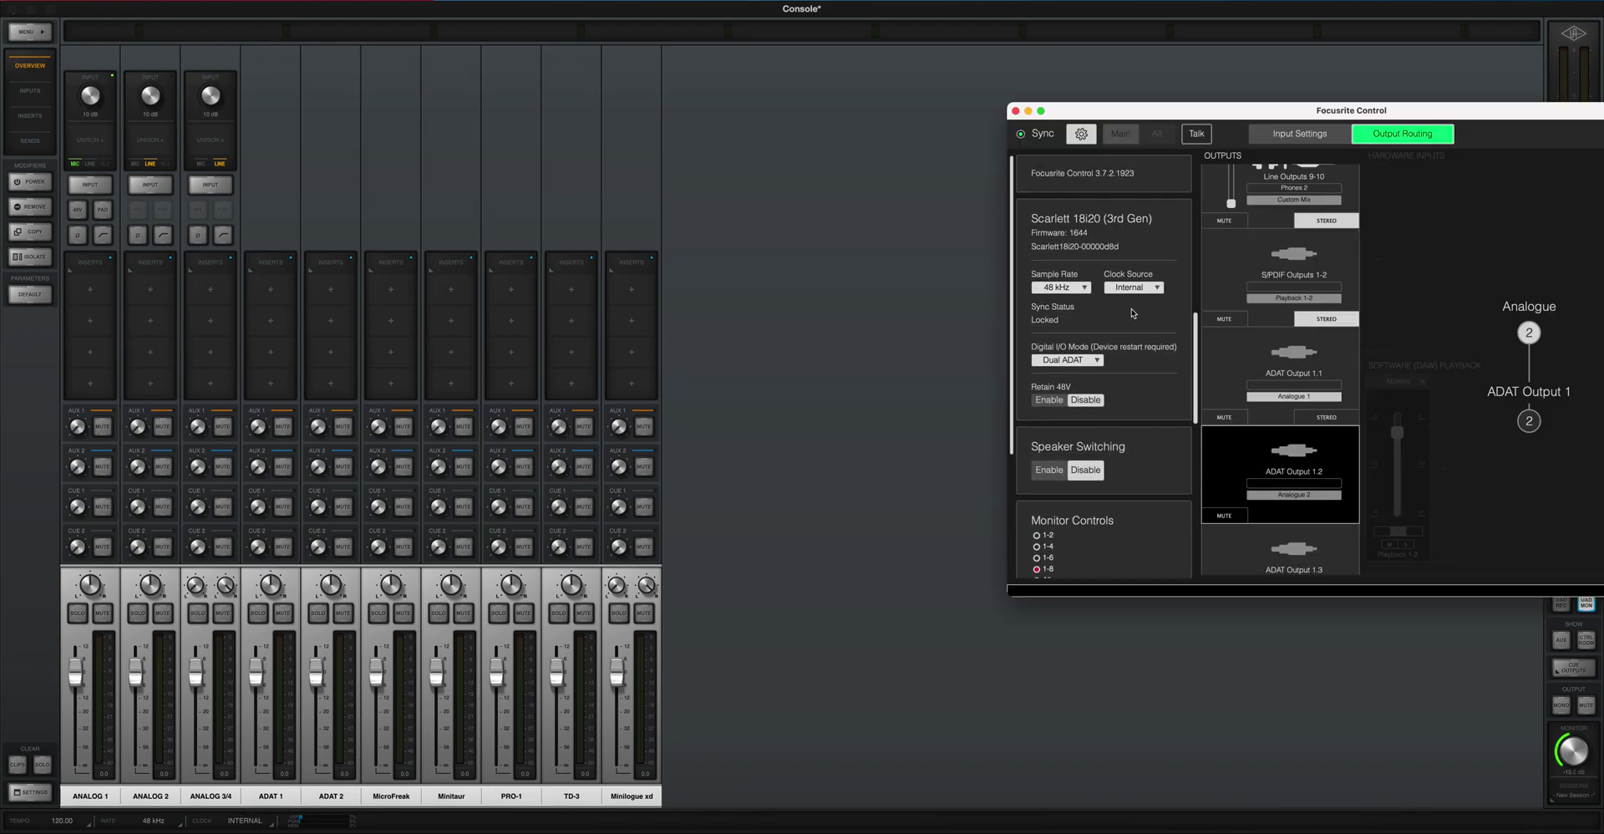
scroll(1131, 313, "down", 8)
scroll(1119, 318, "up", 8)
left_click(1139, 288)
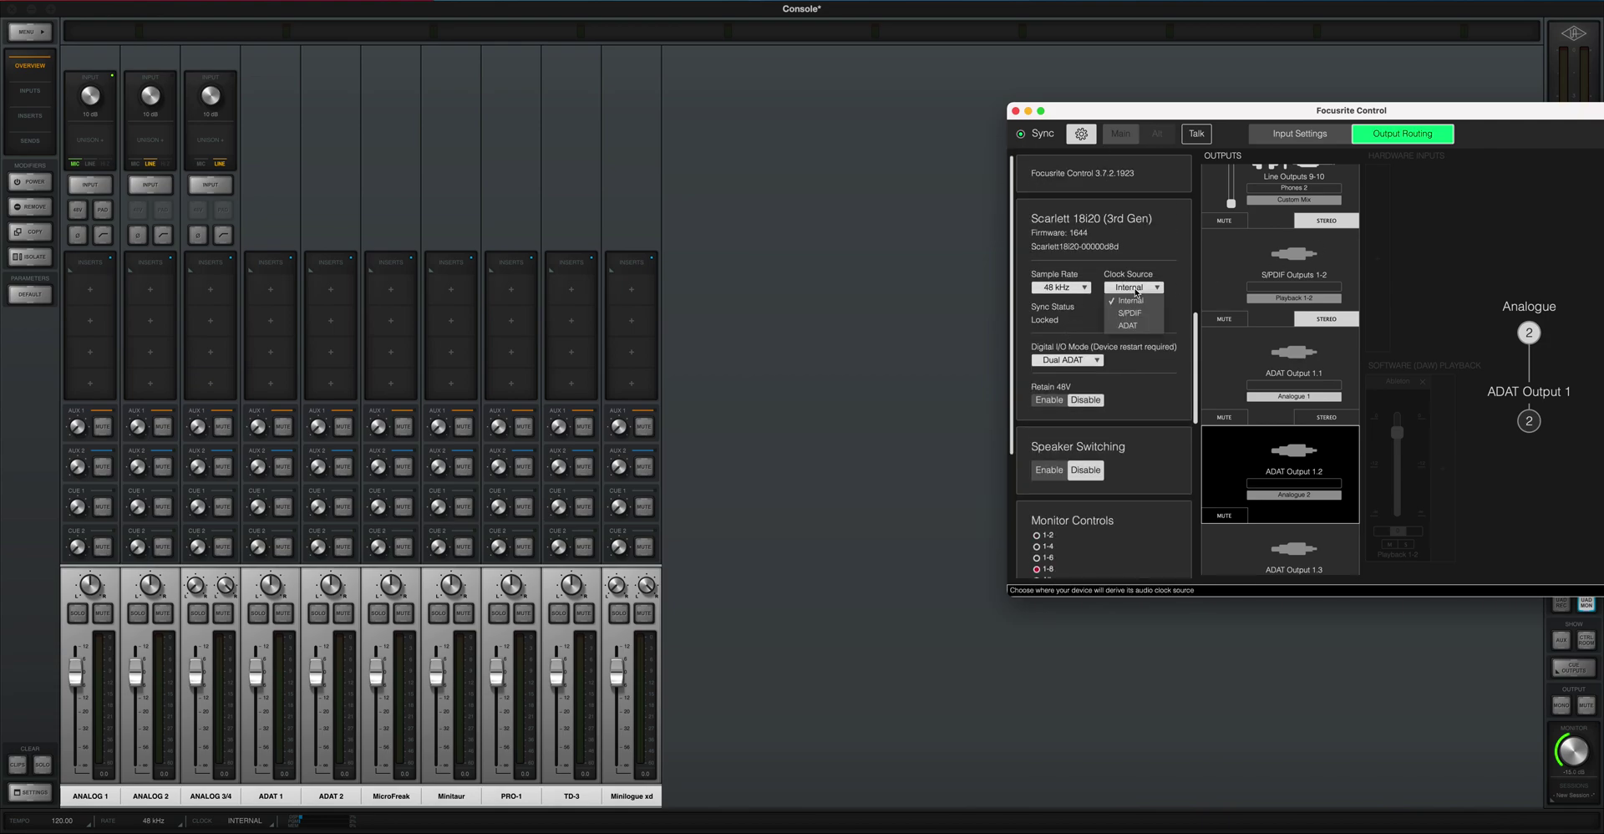
left_click(1168, 259)
left_click(811, 446)
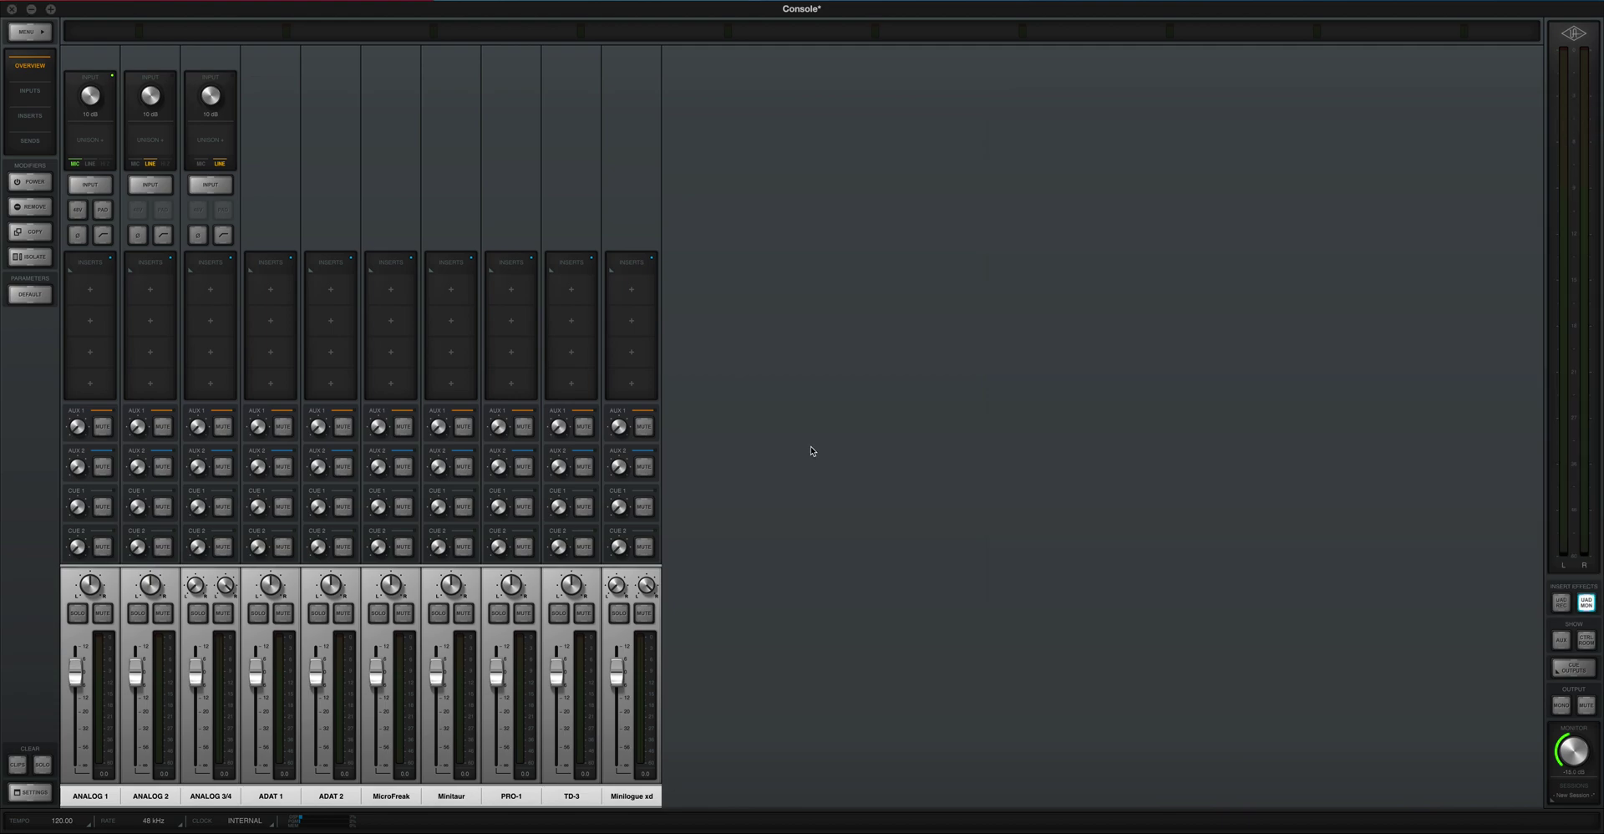
- Choose ADAT as the Console's CLOCK source, then bring Focusrite Control forward
left_click(247, 820)
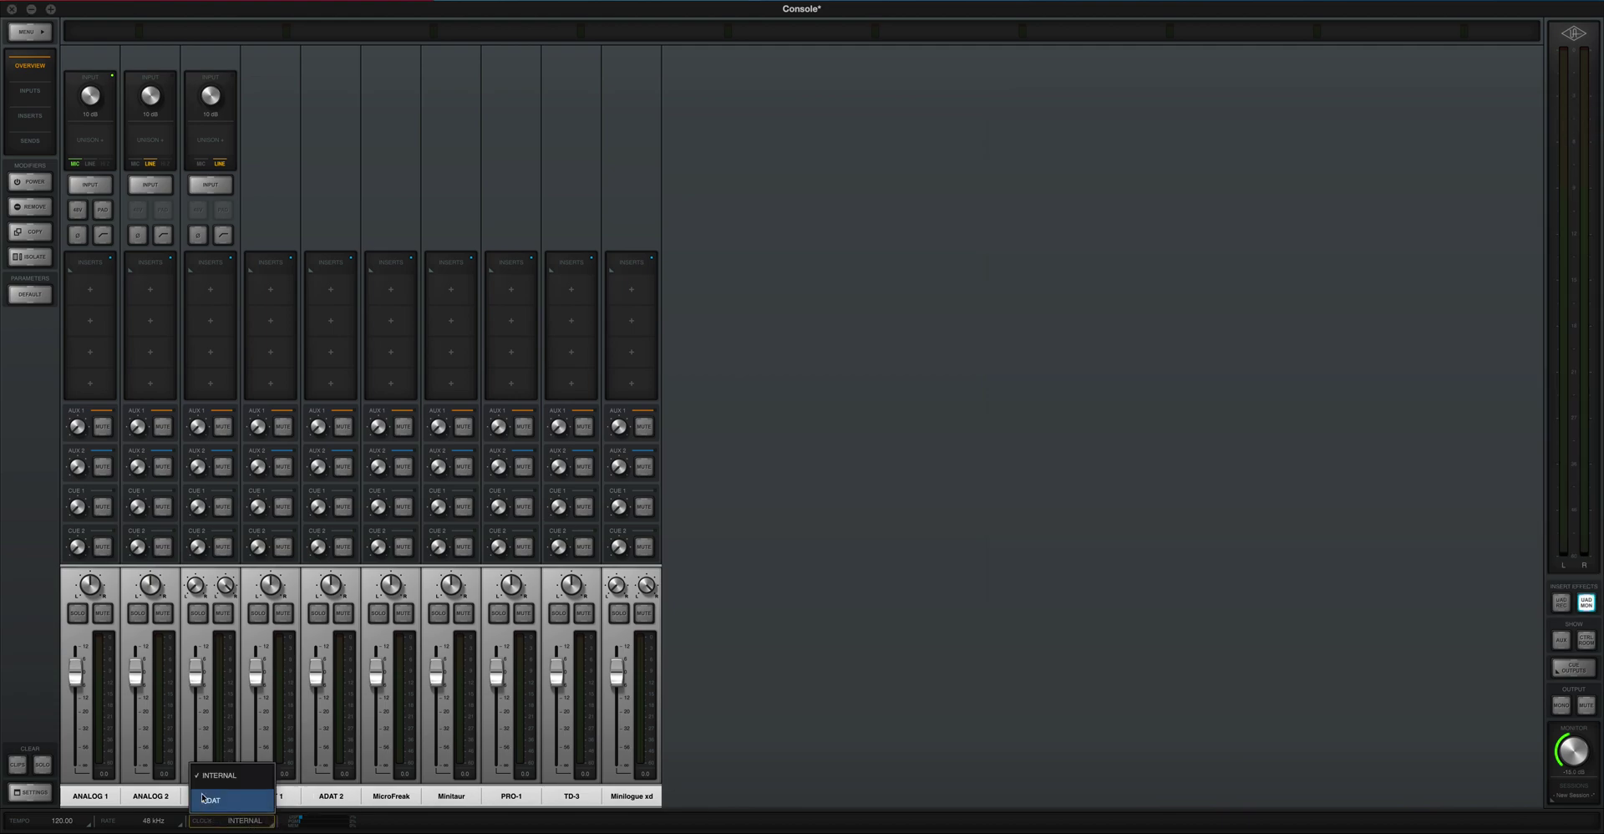
left_click(213, 801)
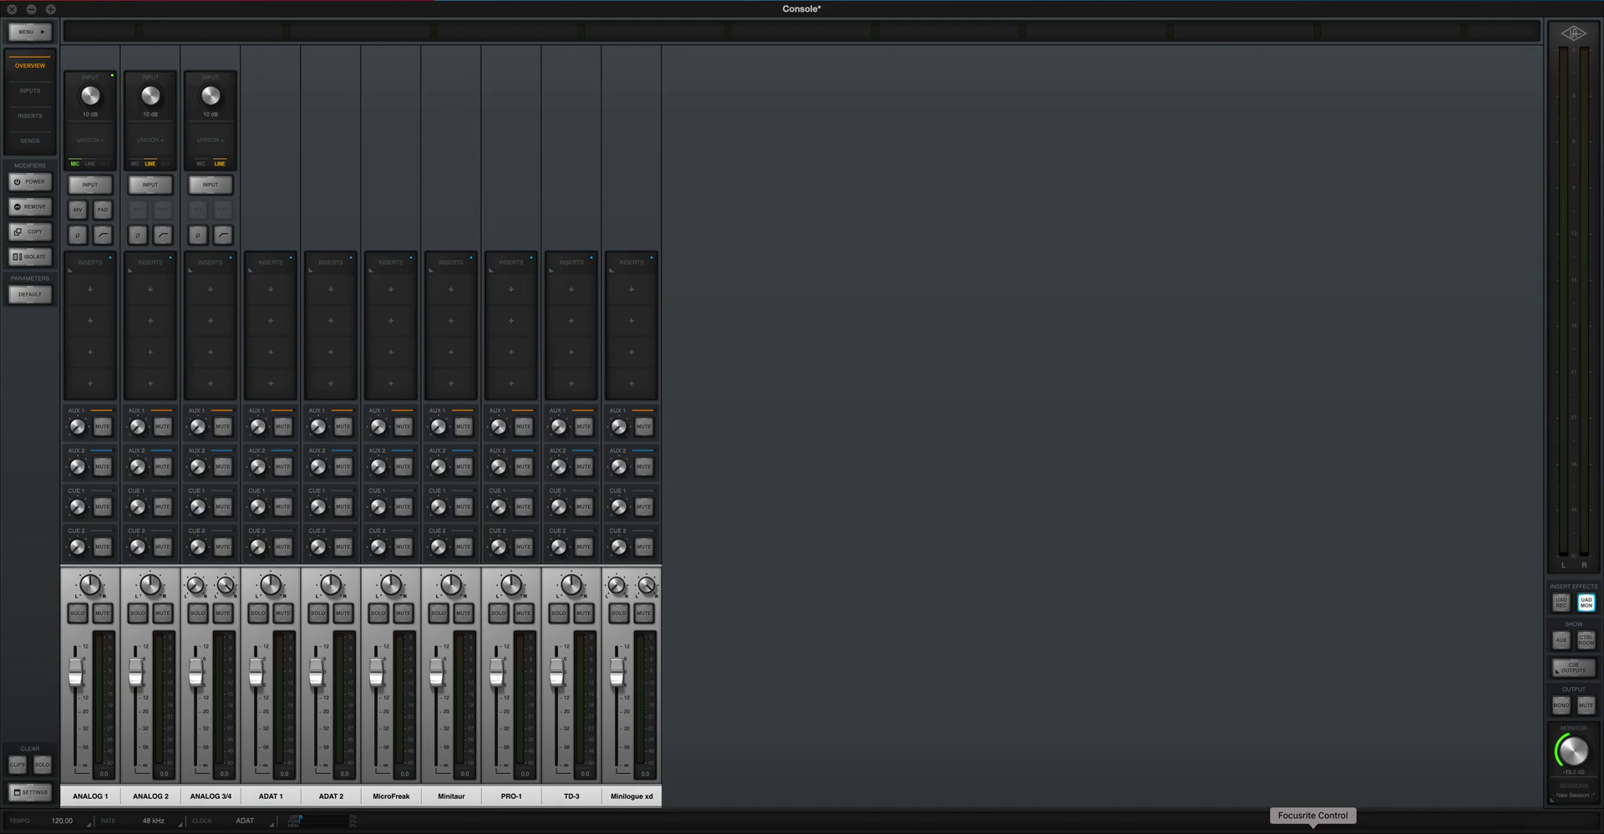
left_click(1307, 825)
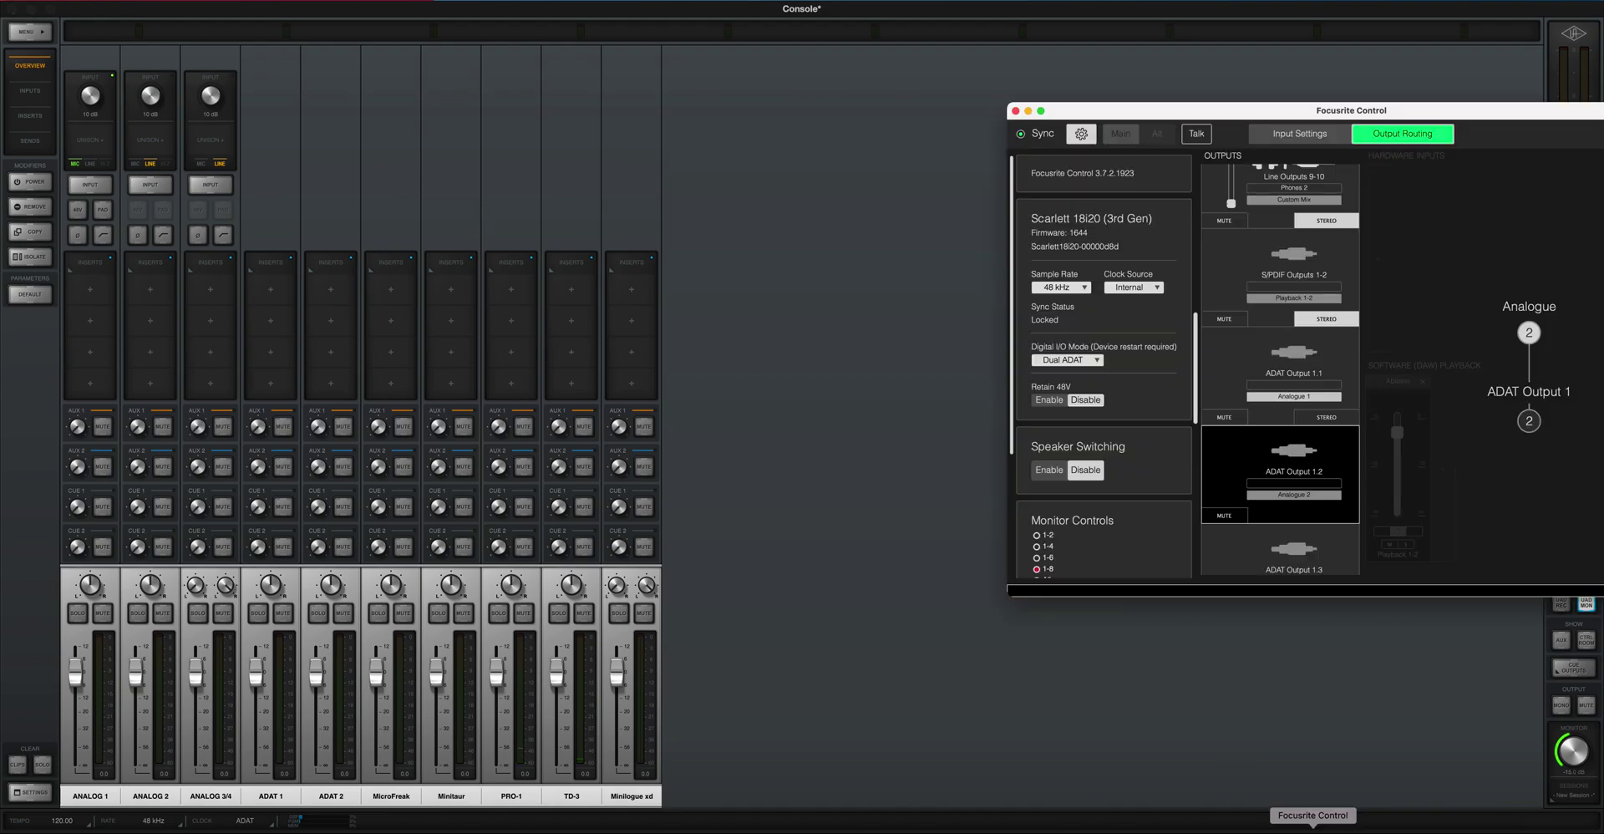
- Review the Scarlett's input settings and ADAT output routing, quit Focusrite Control, and switch to Ableton Live
left_click_drag(1237, 115, 932, 85)
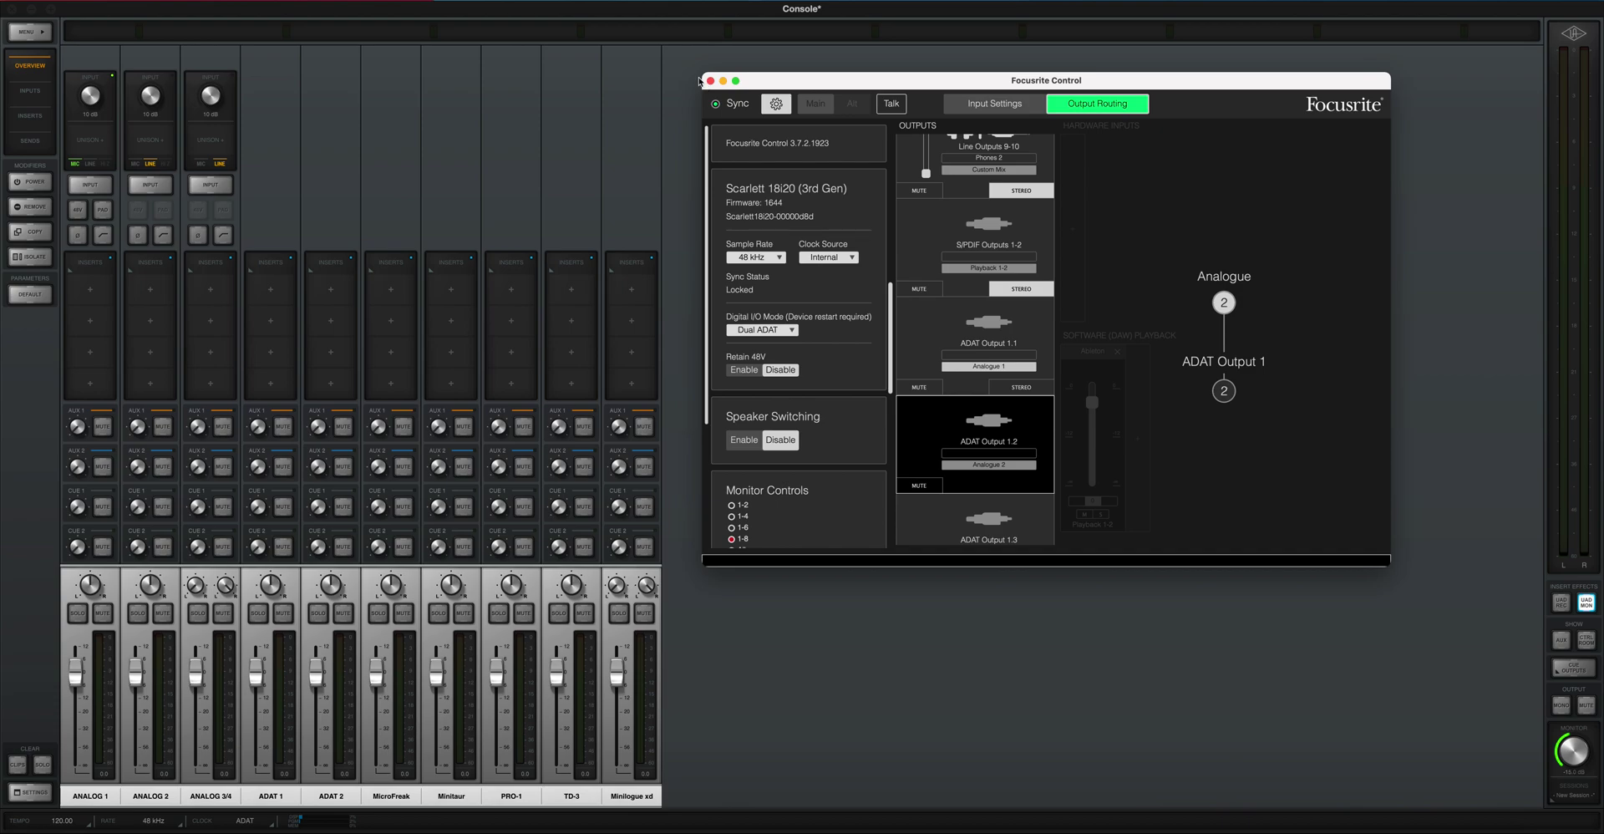
left_click(1020, 107)
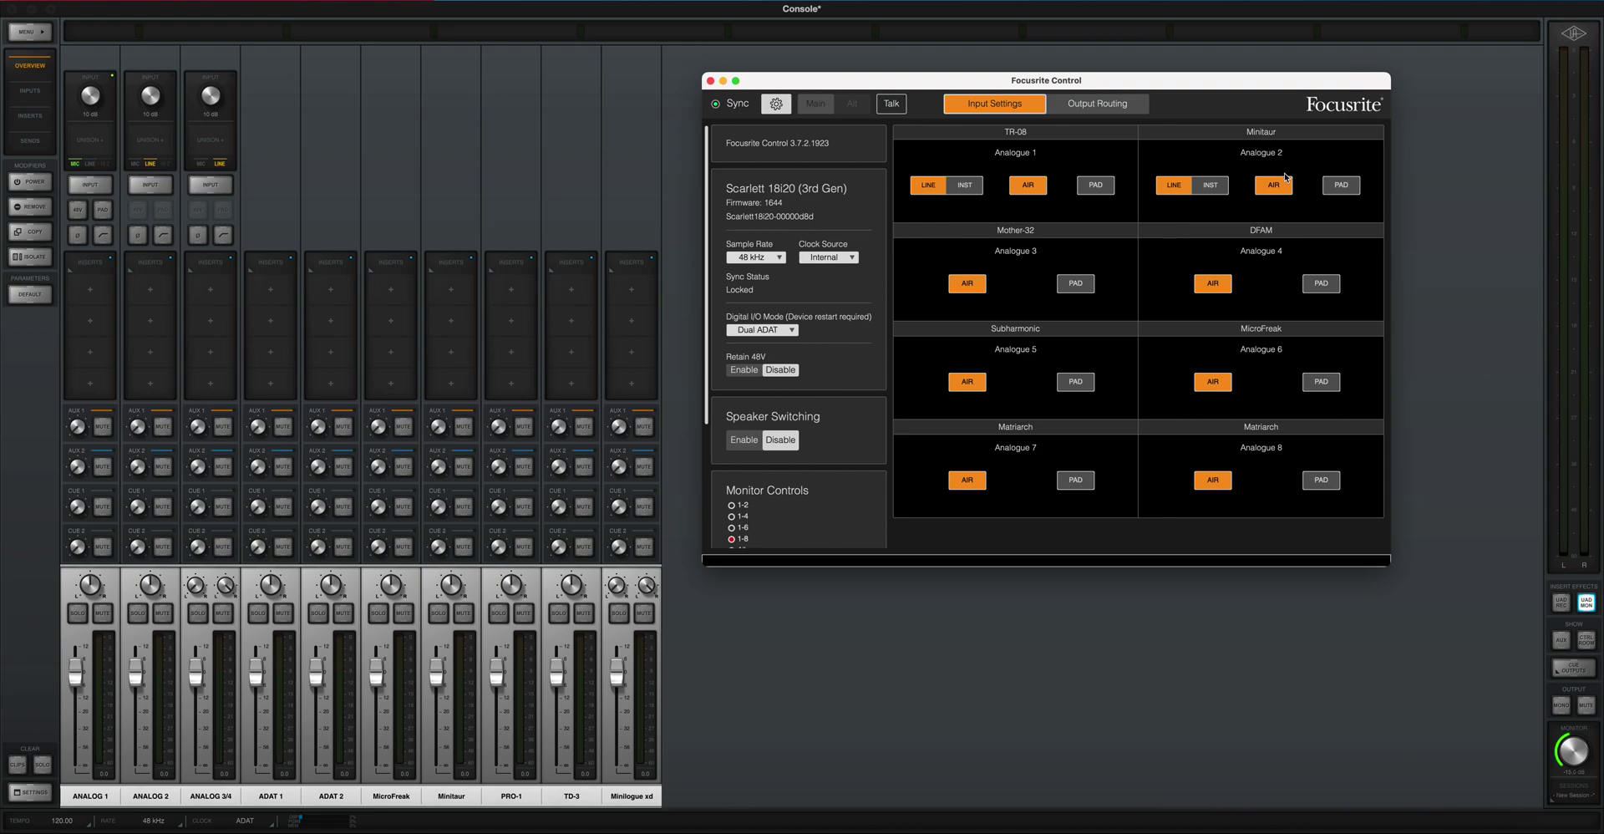
left_click(1087, 112)
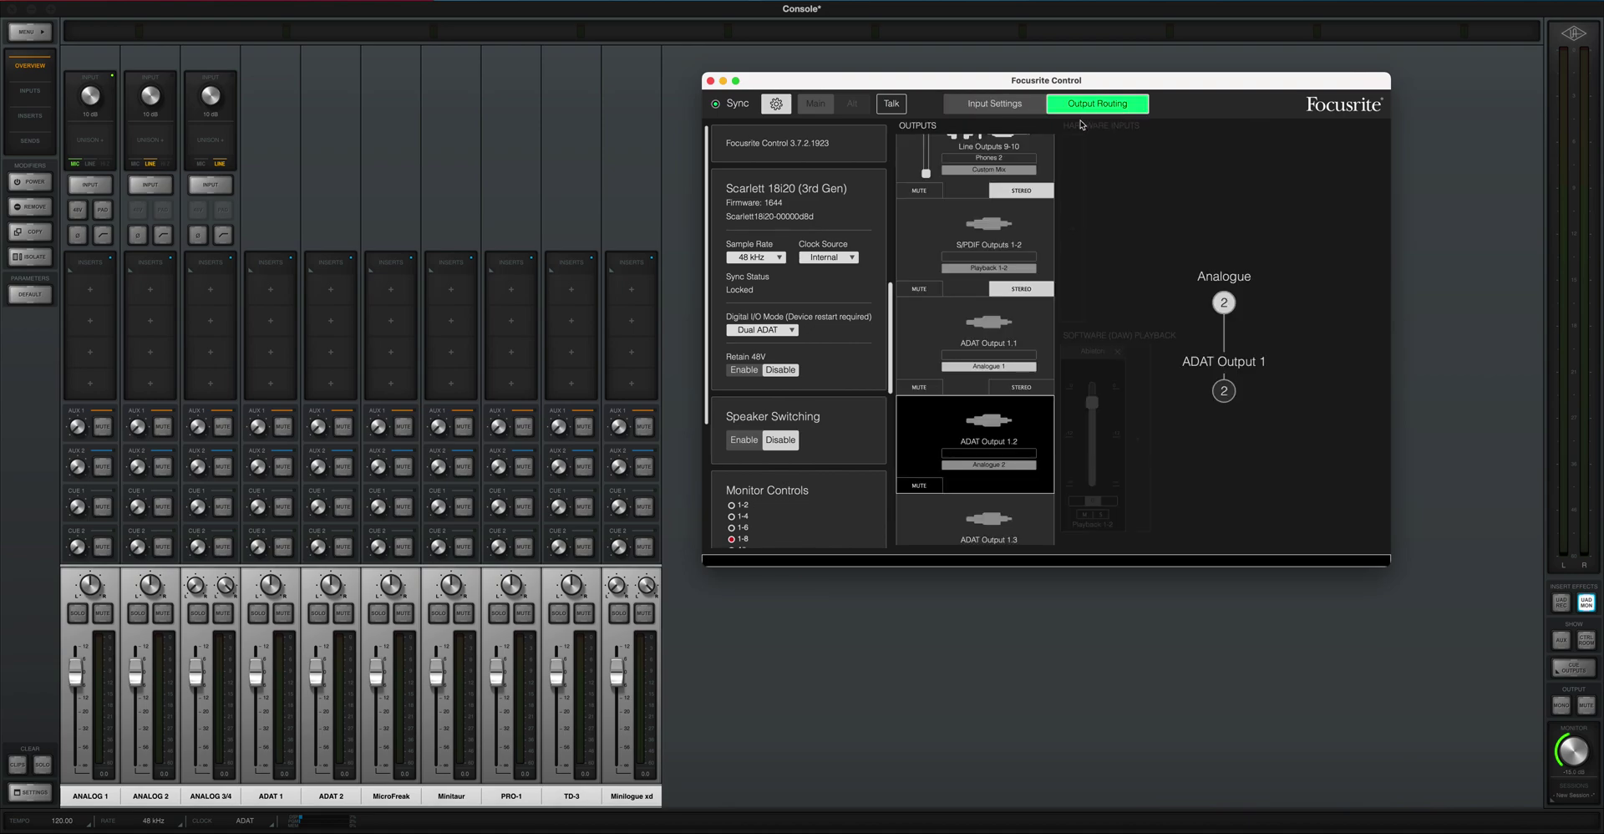
left_click(710, 80)
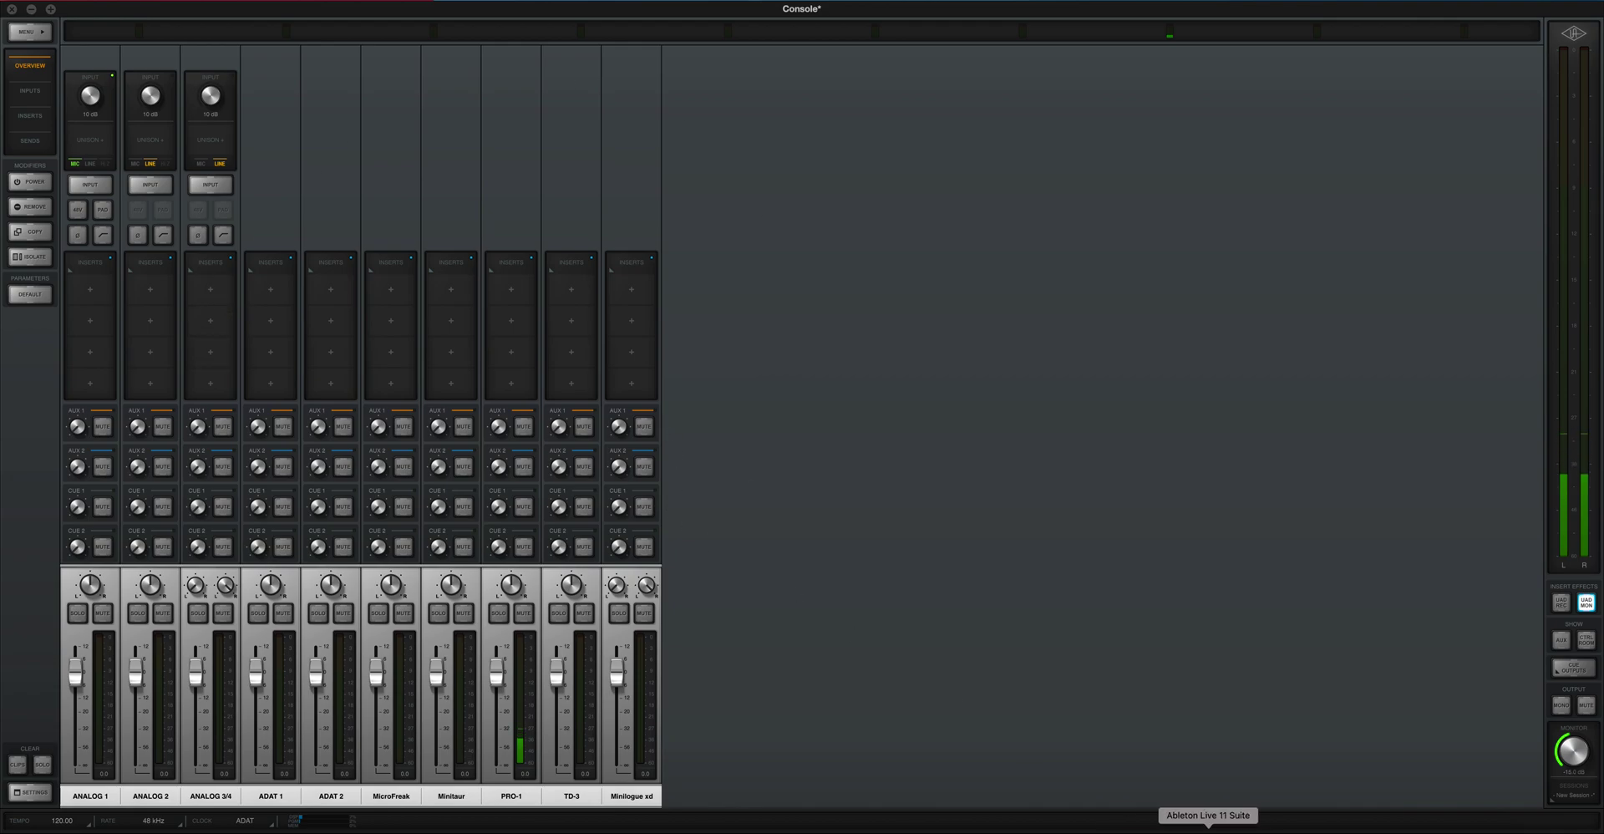
left_click(1208, 830)
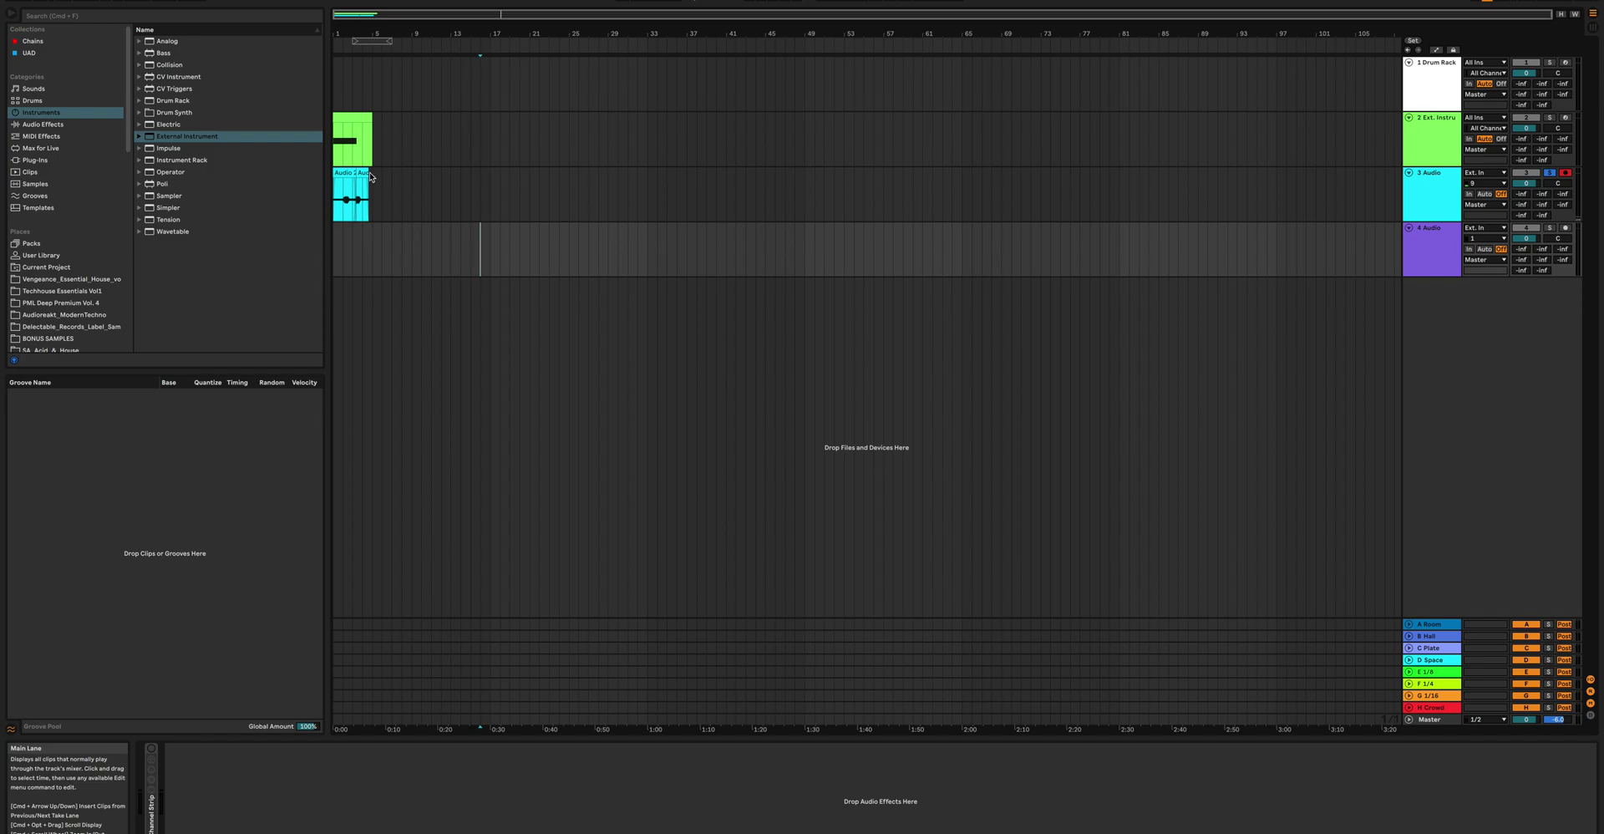
- In Live's Audio preferences, keep Universal Audio Thunderbolt as the input device
left_click(48, 2)
left_click(65, 32)
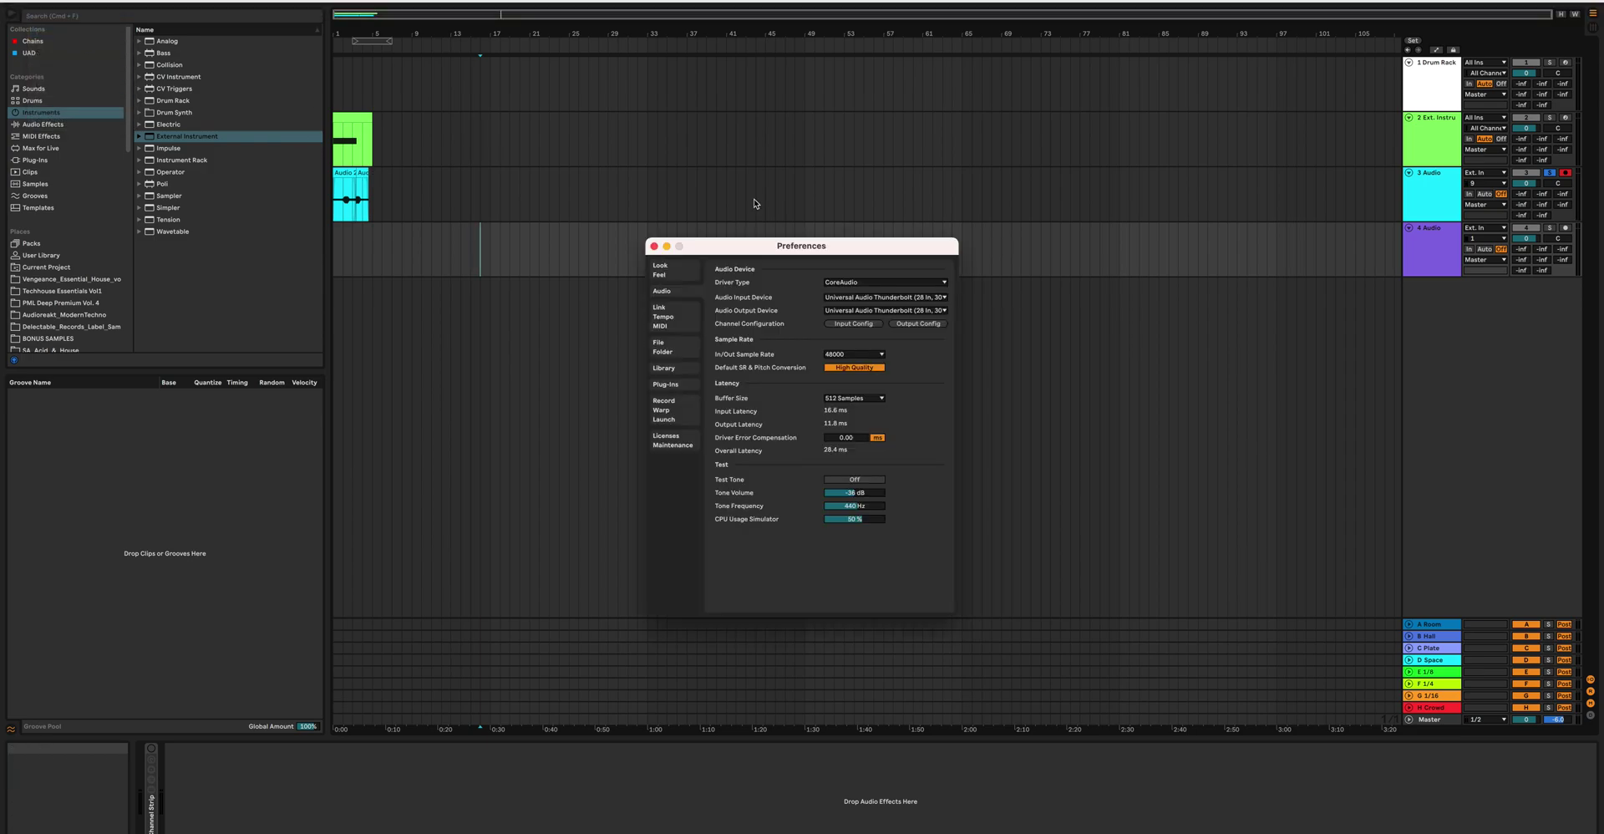
left_click(885, 297)
left_click(784, 318)
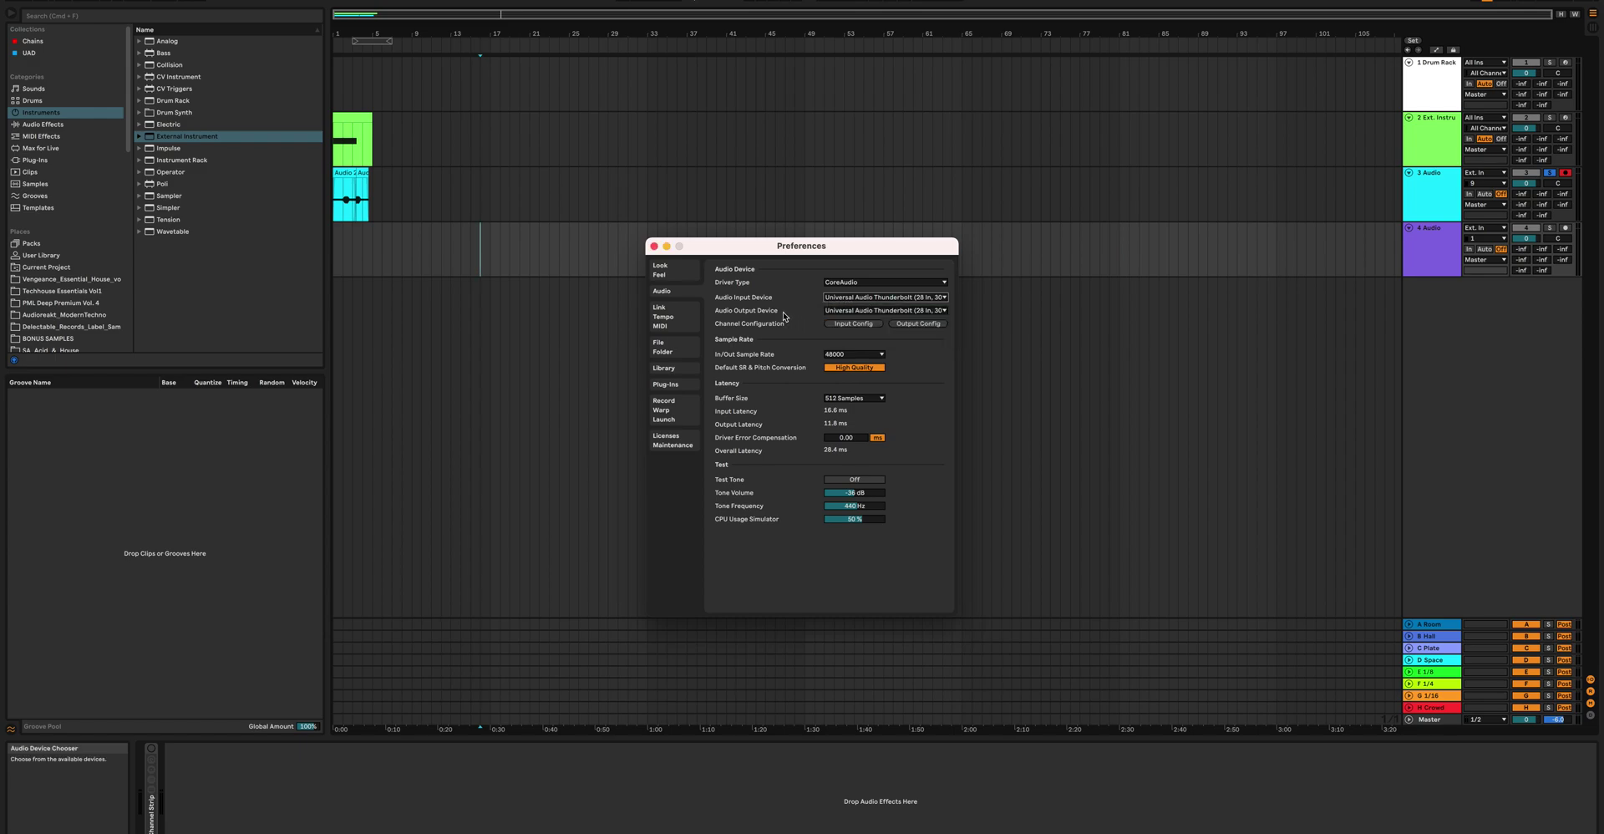
- In Input Config, switch off mono input pairs 5&6 through 11&12
left_click(863, 325)
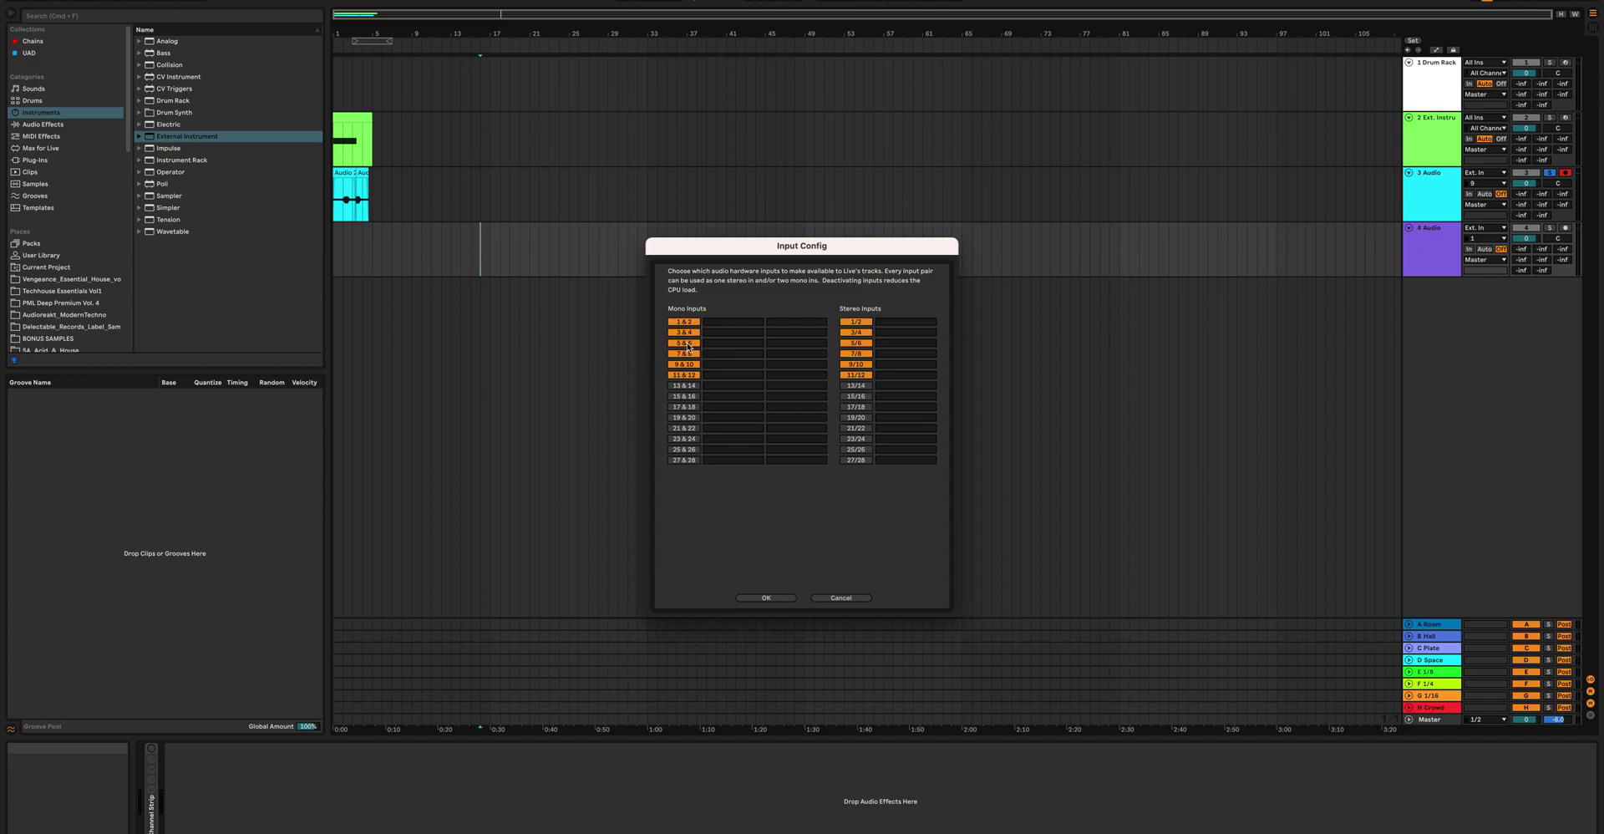
left_click(685, 354)
left_click(684, 342)
left_click(685, 364)
left_click(685, 374)
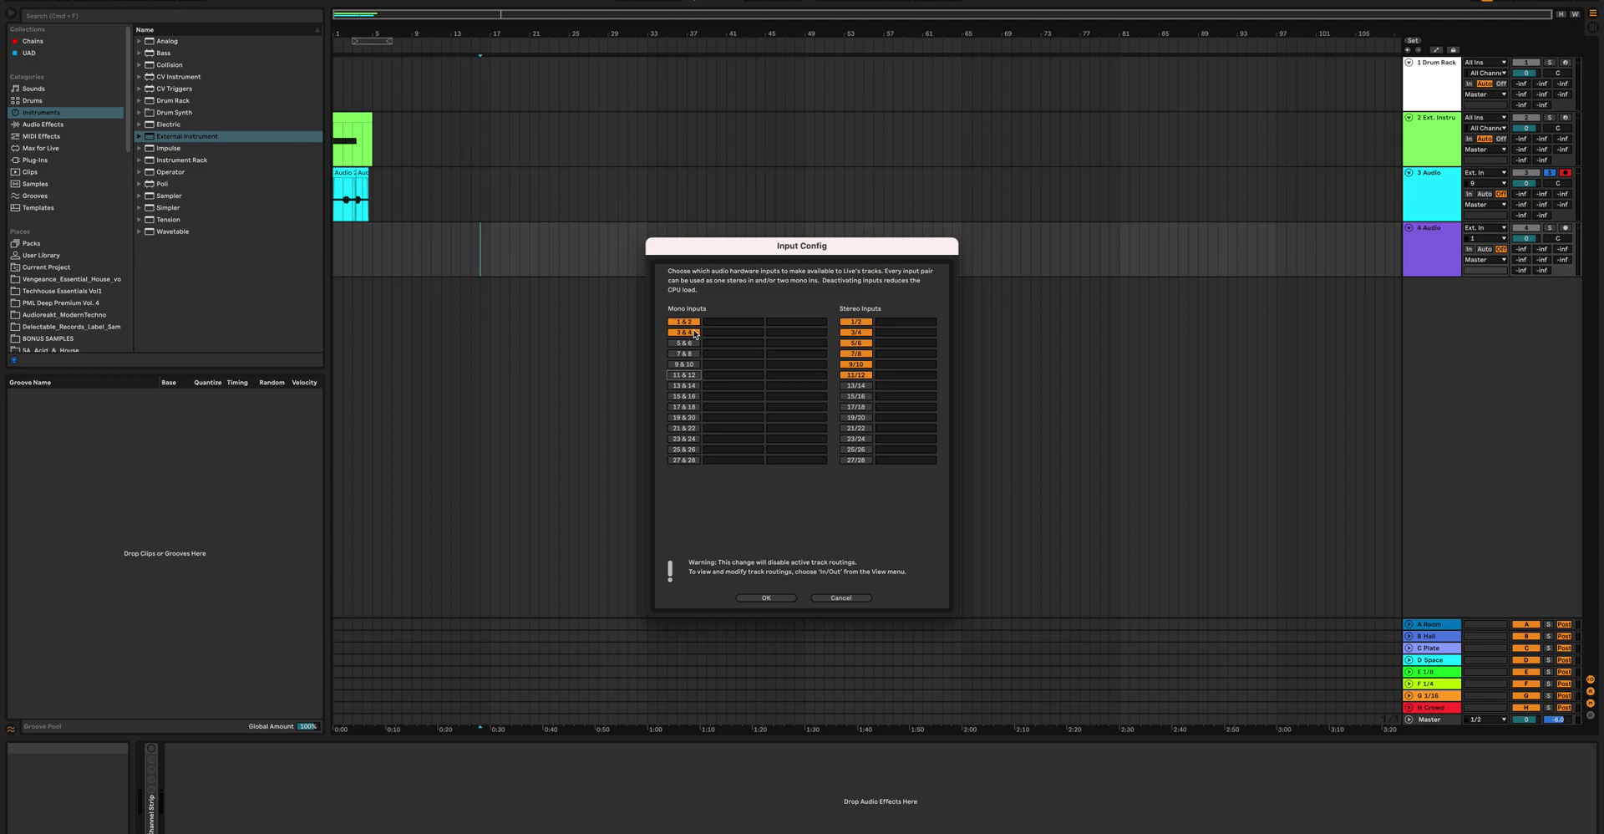
- Re-enable mono input pairs 5&6 through 11&12, confirm, and close Preferences
left_click(684, 343)
left_click(684, 353)
left_click(684, 364)
left_click(689, 375)
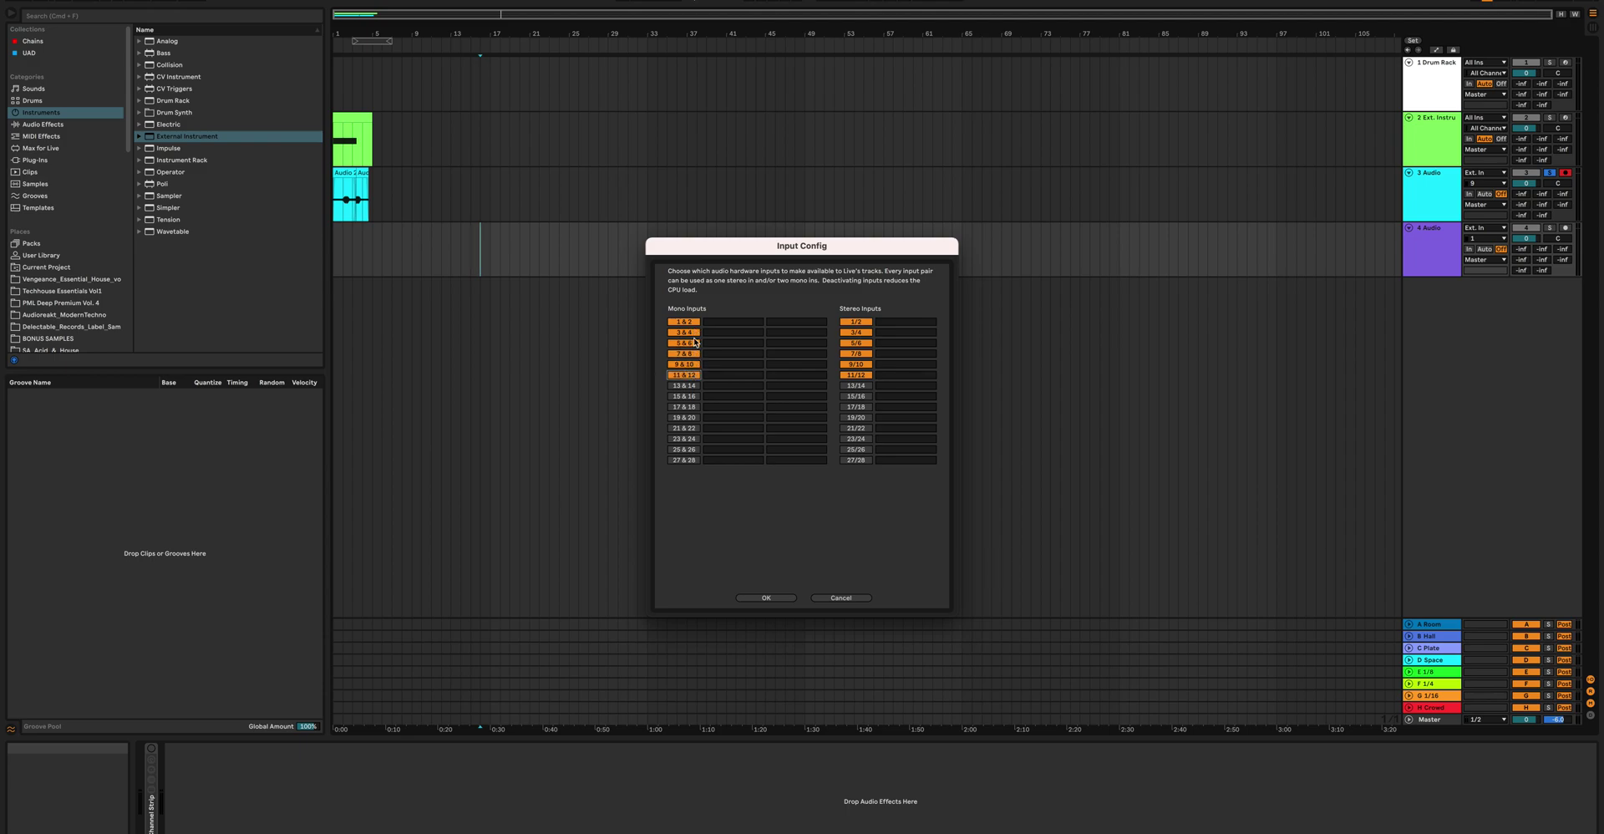
left_click(764, 598)
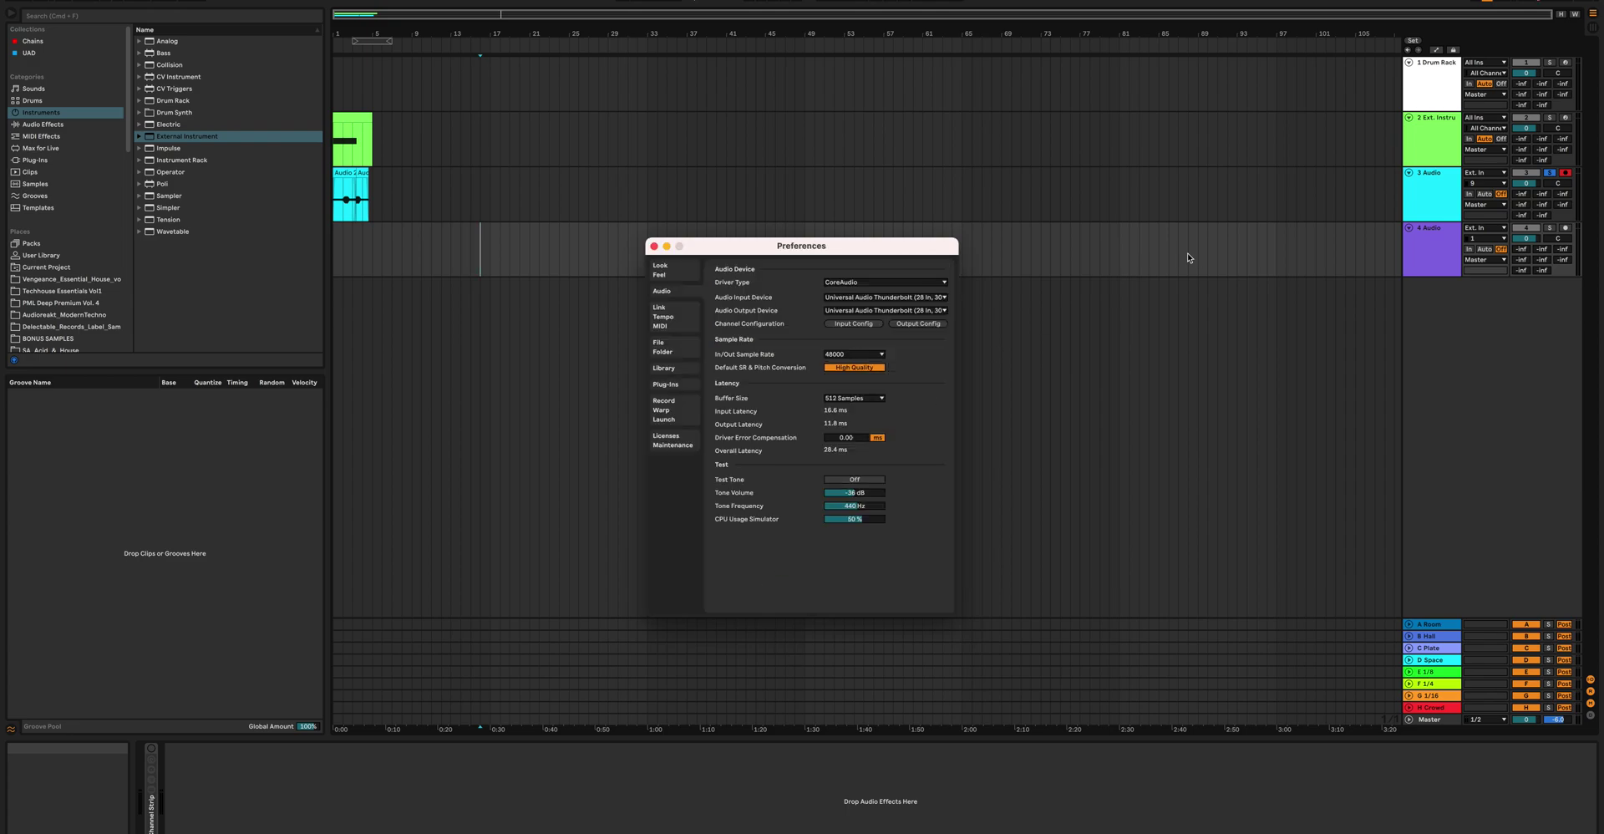
left_click(655, 247)
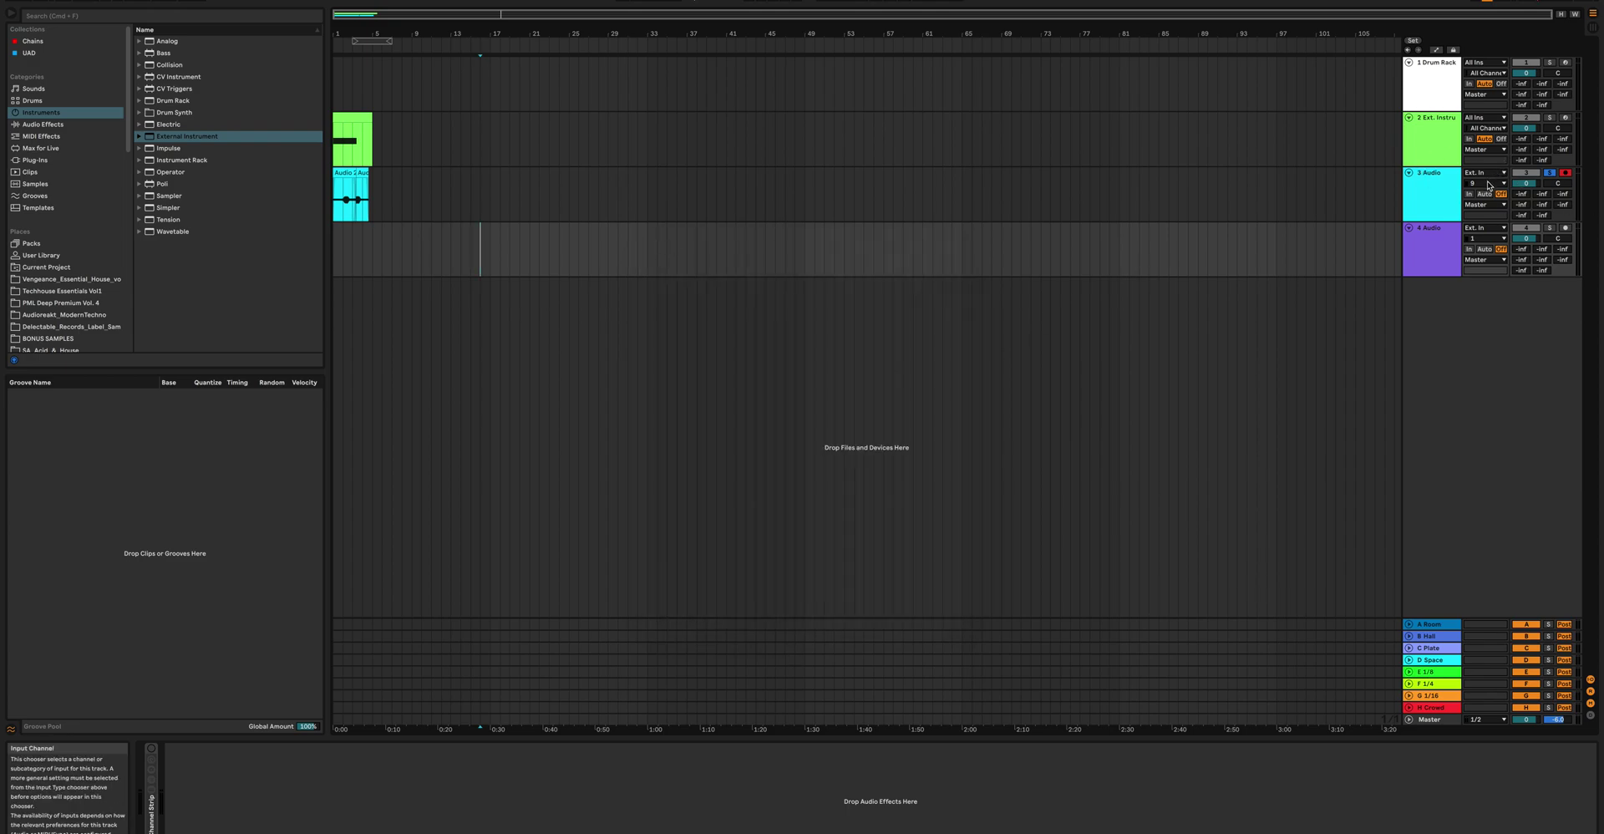
- Keep track 3's input set to channel 9 in Ableton Live
left_click(1486, 183)
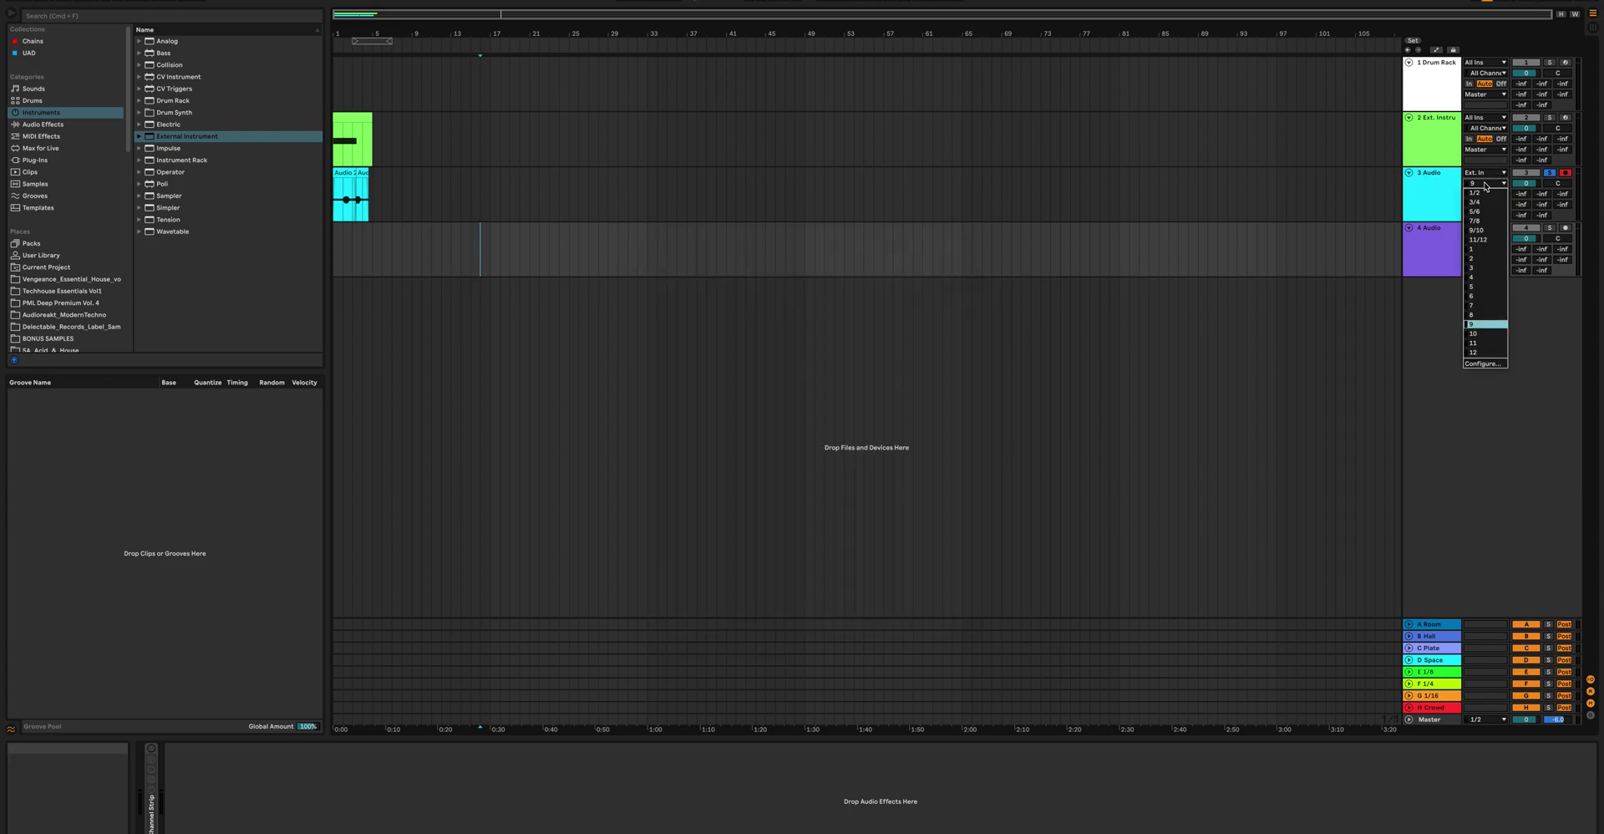
left_click(1484, 322)
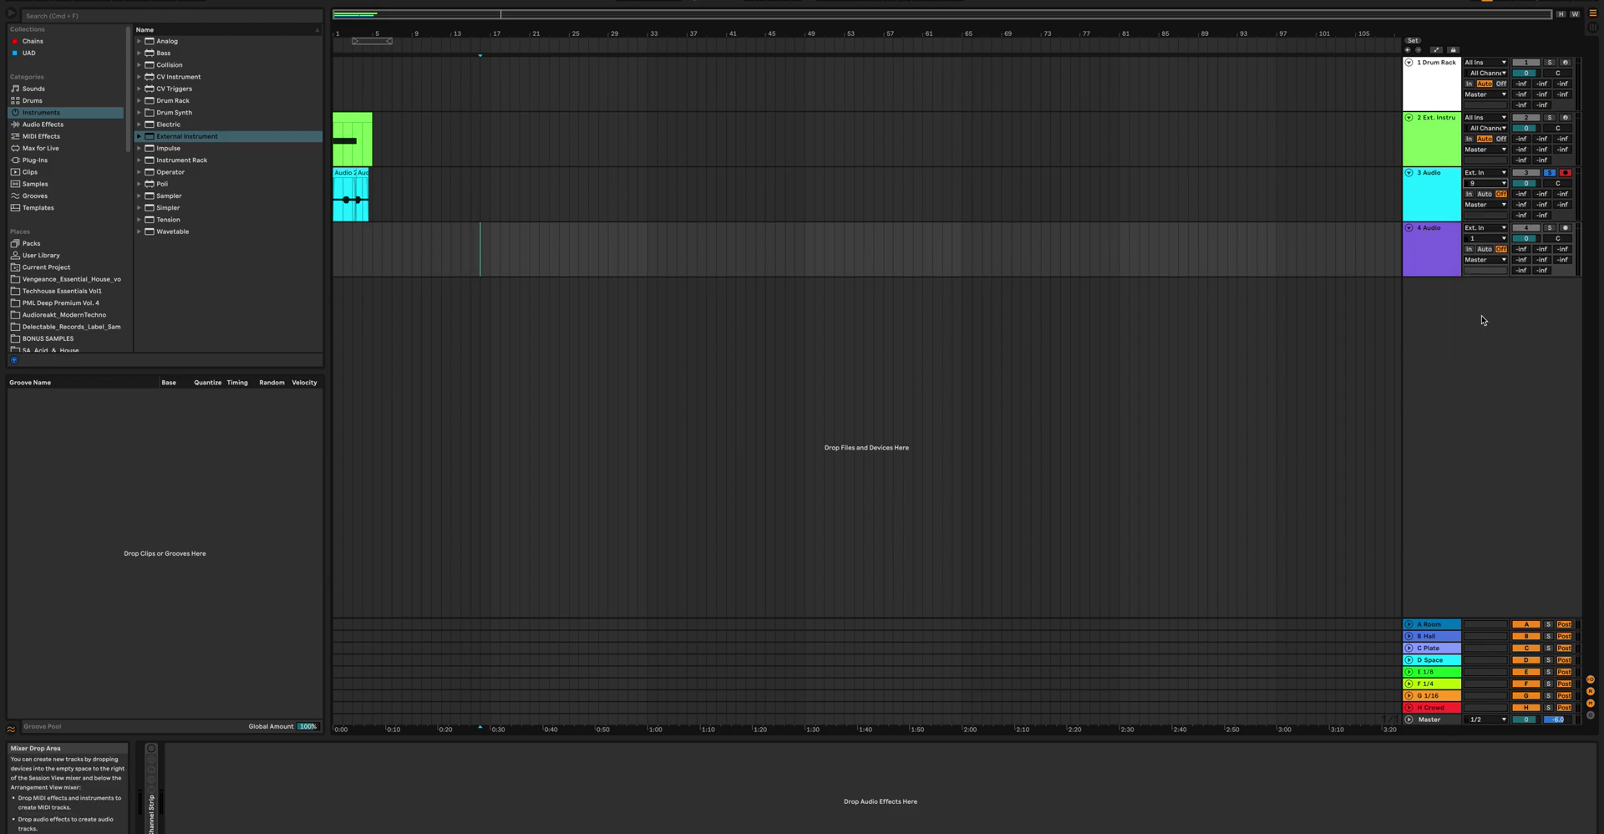
left_click(1485, 183)
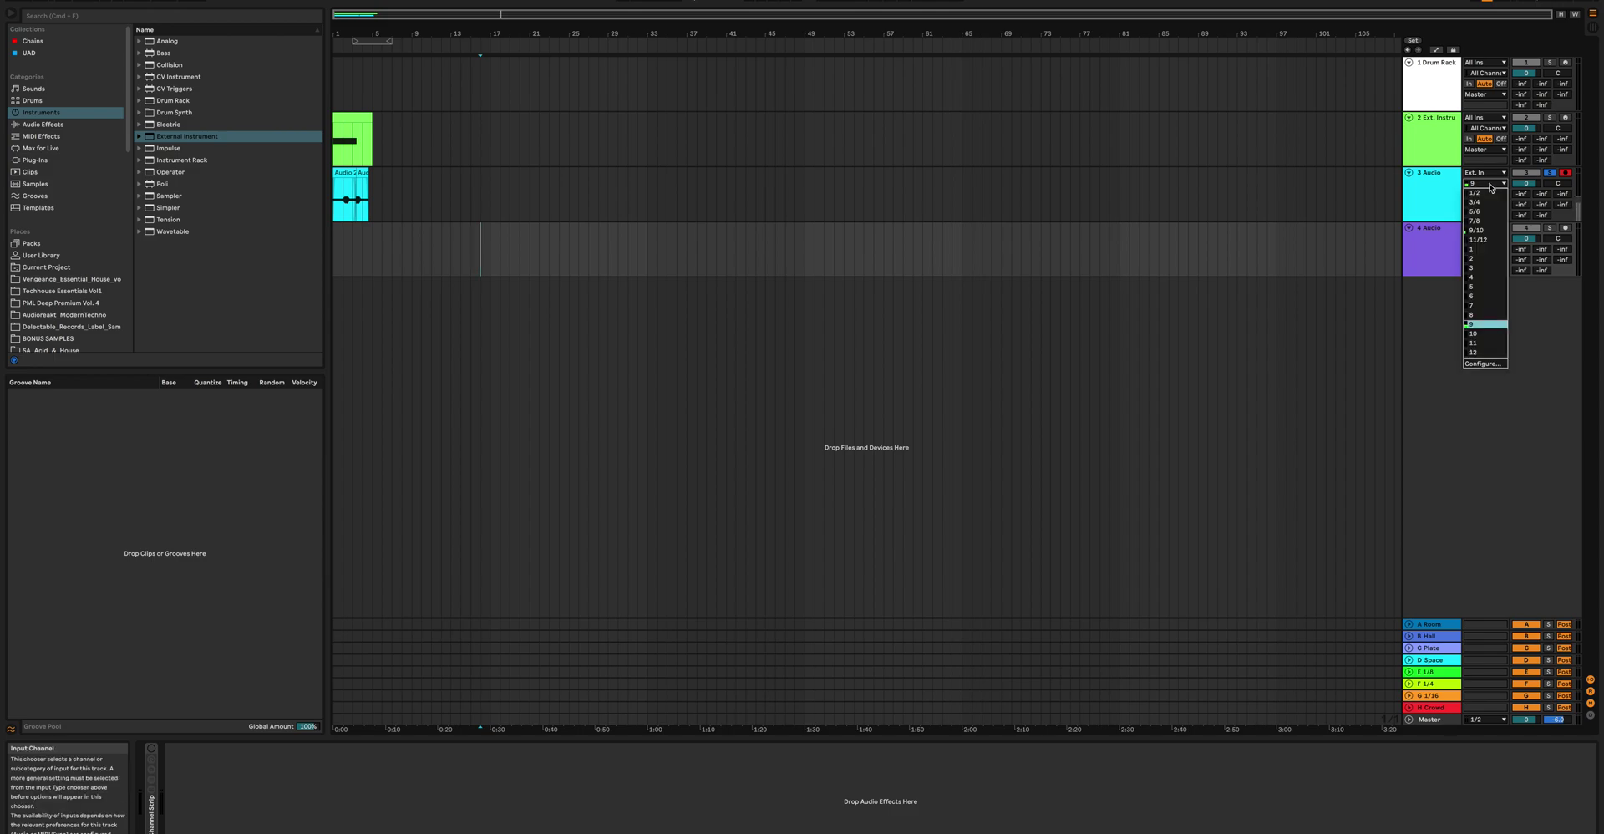
key("Escape")
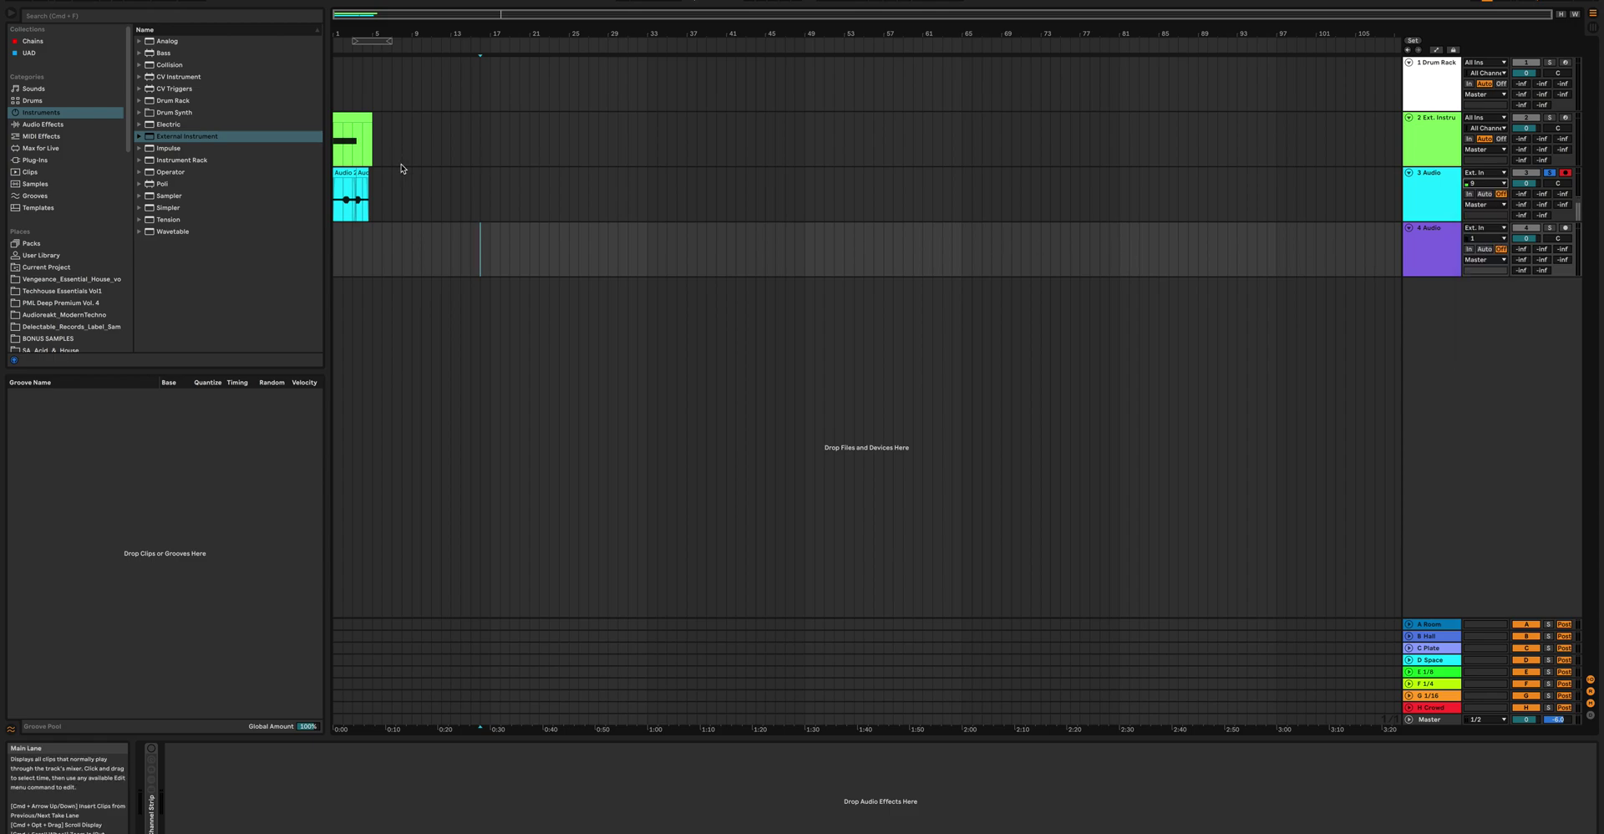
- Record a short clip on track 3, then return to the console and bring up Focusrite Control
left_click(503, 171)
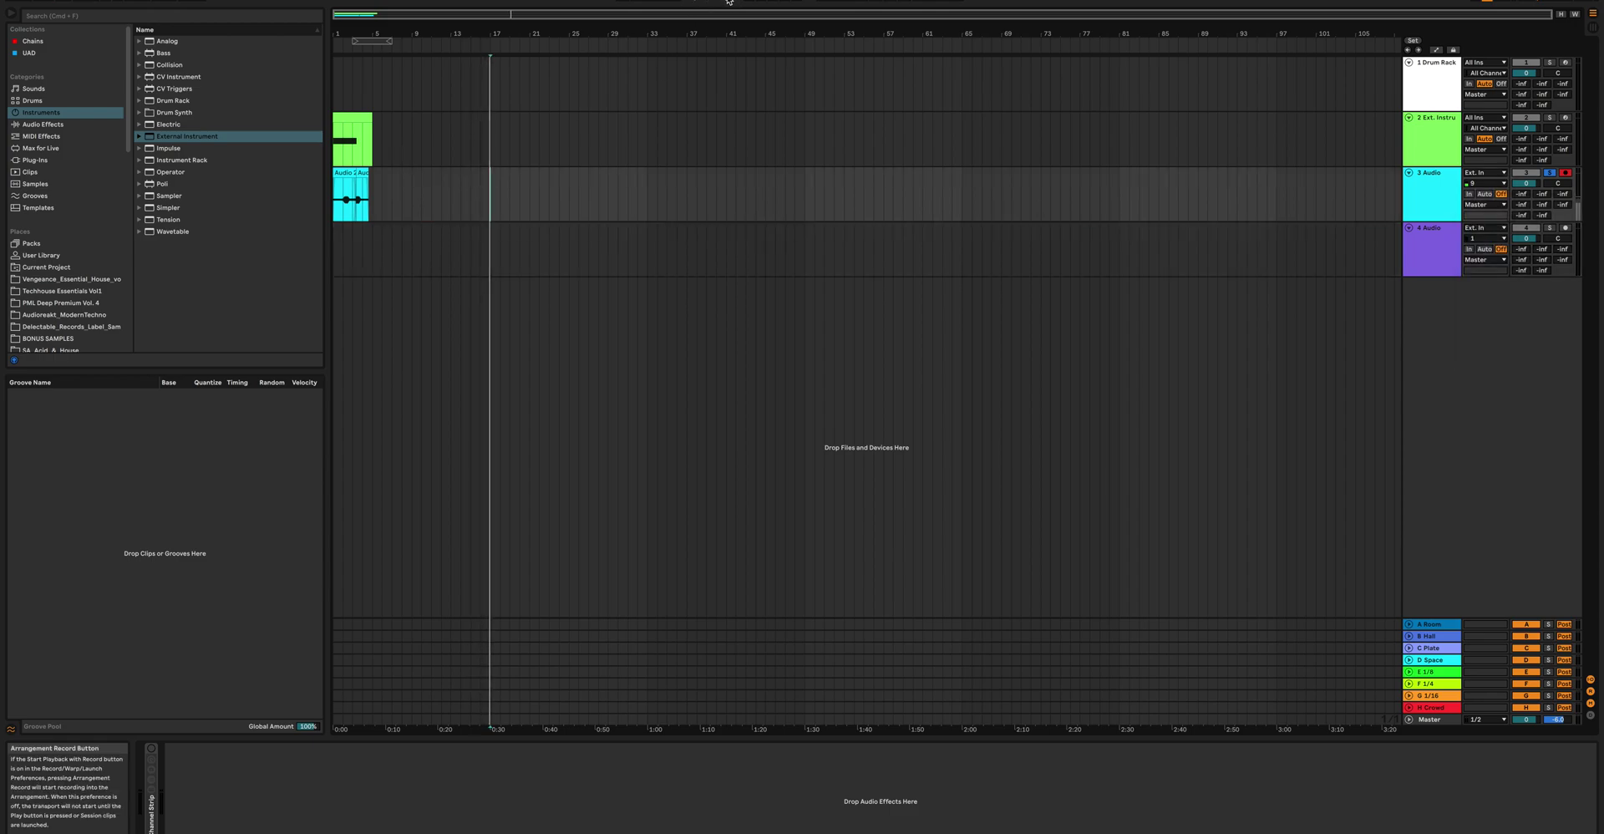
left_click(549, 211)
key("space")
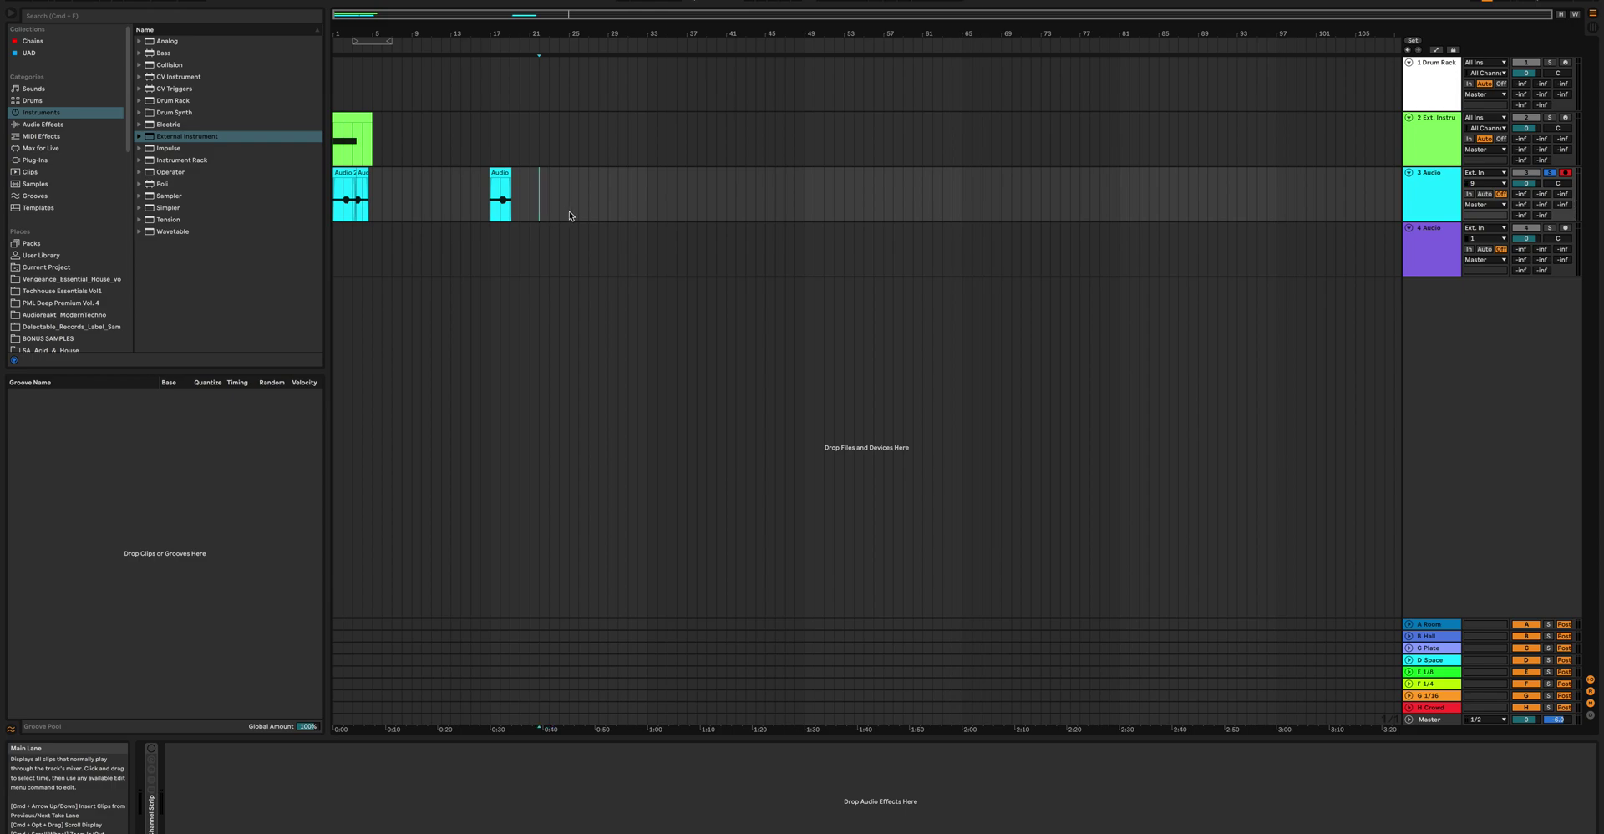
key("super+Tab")
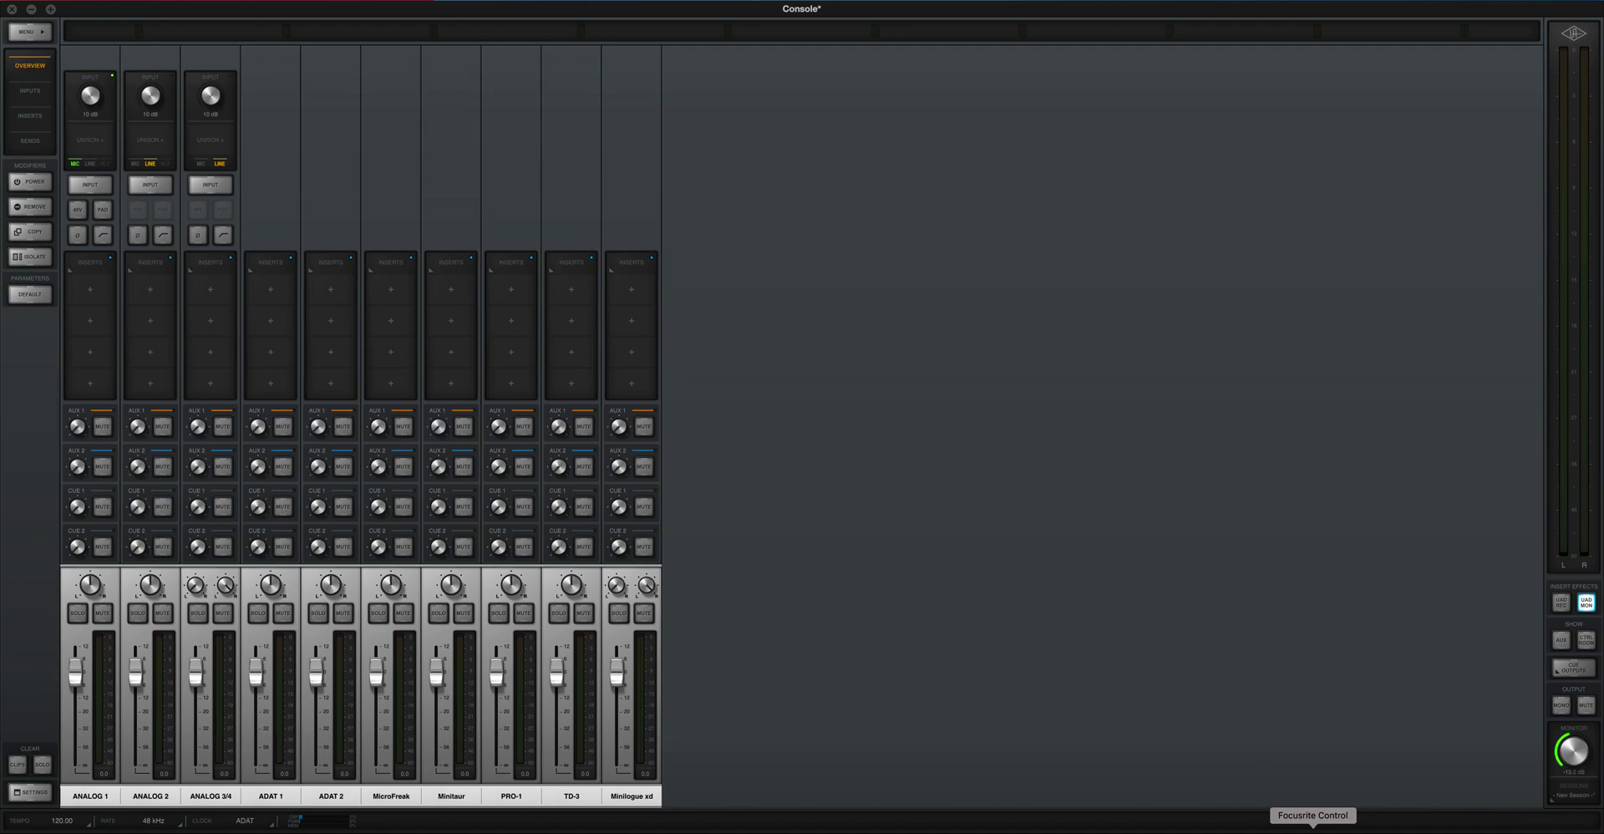
left_click(1312, 829)
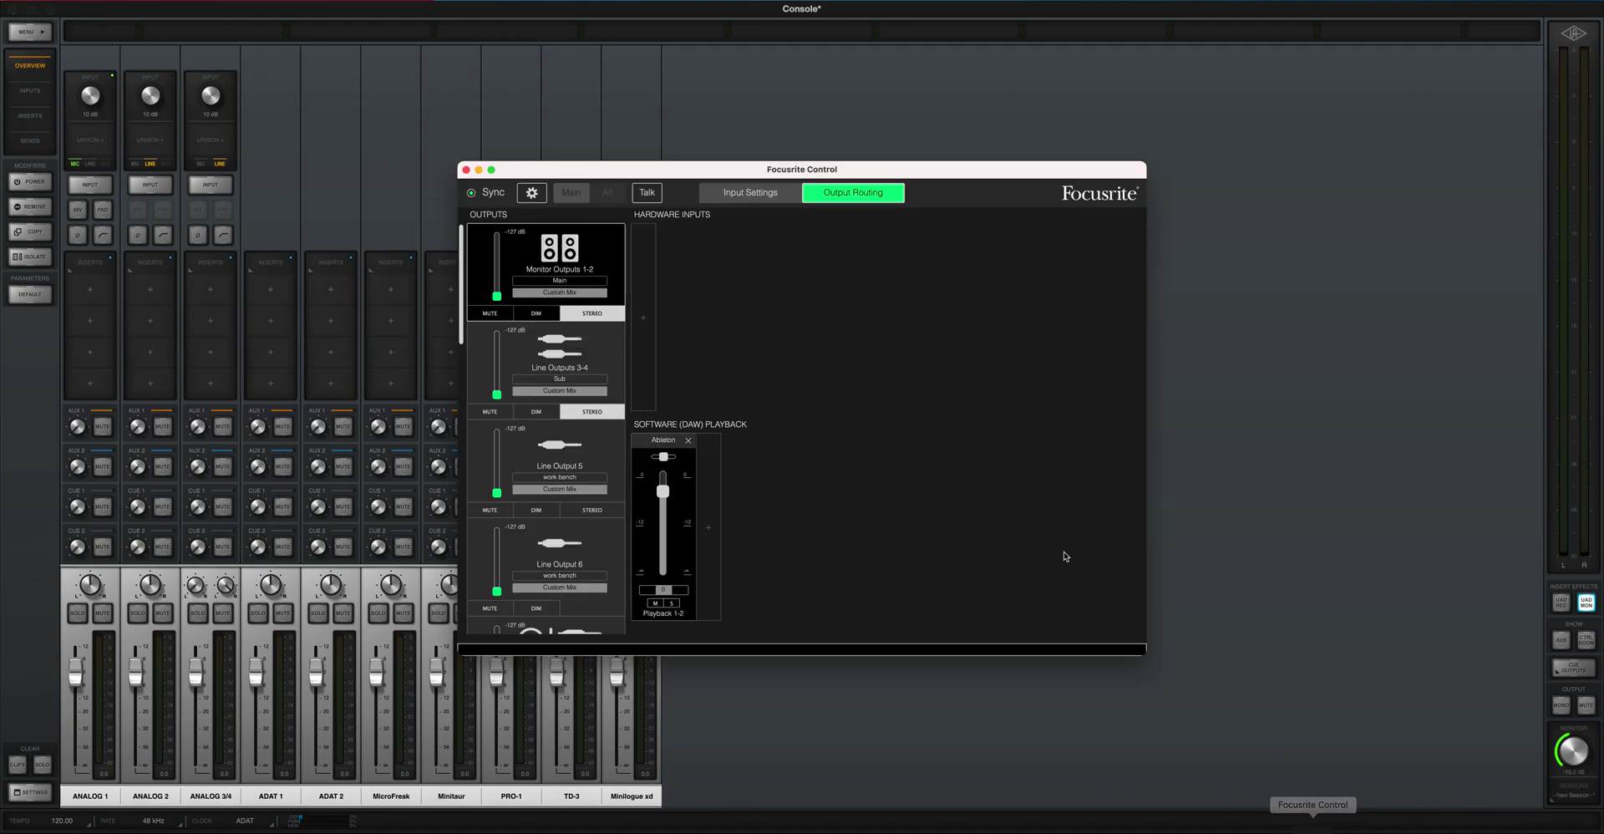
- Scroll through the Output Routing outputs list and move the Focusrite window left and lower over the console
left_click_drag(689, 167, 930, 105)
scroll(718, 389, "down", 15)
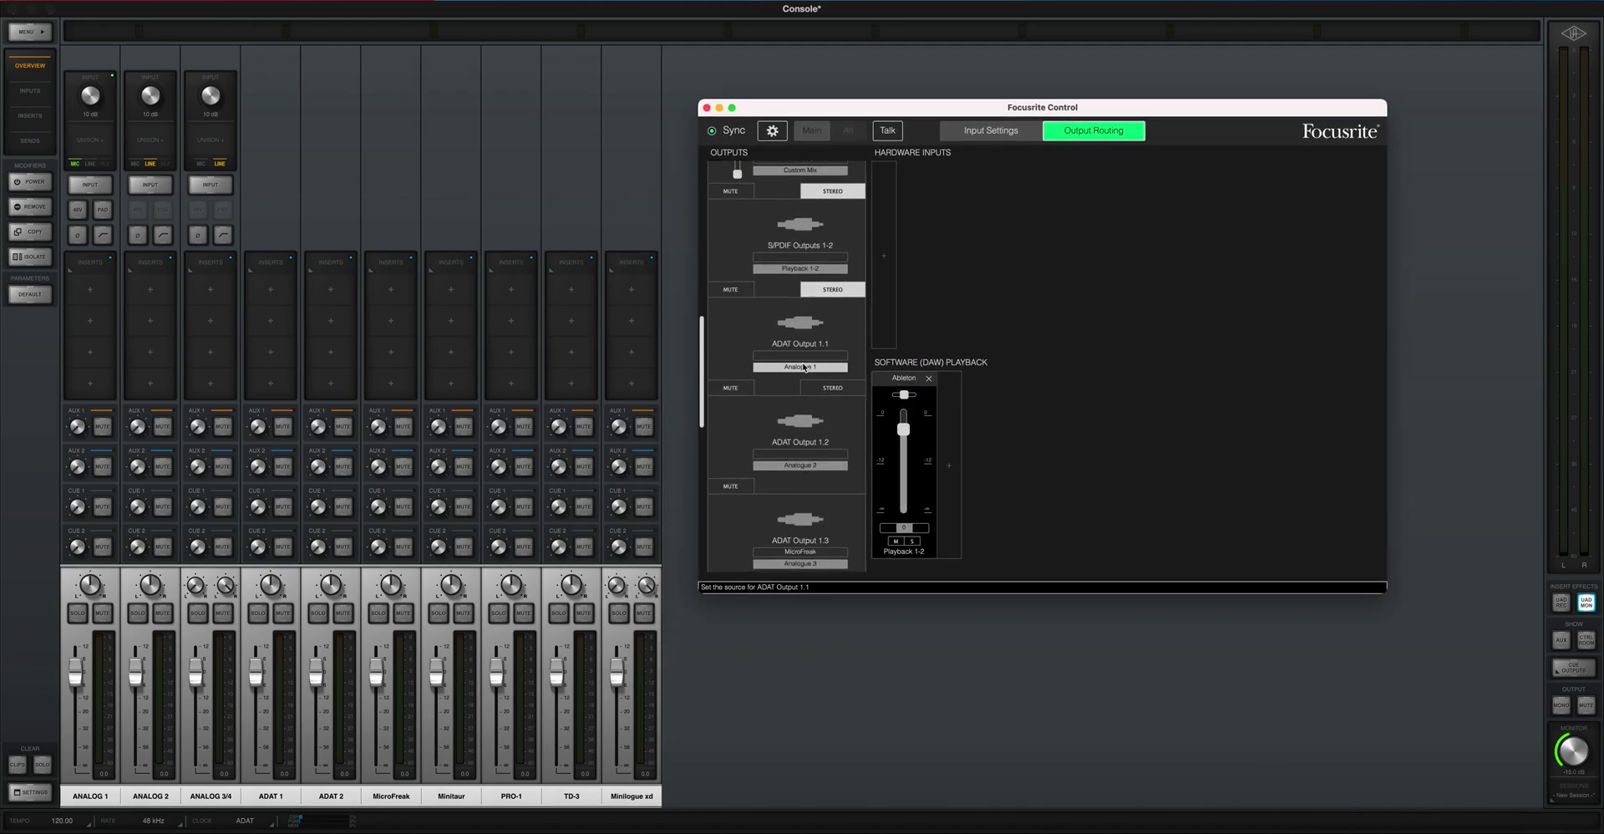
scroll(718, 389, "down", 6)
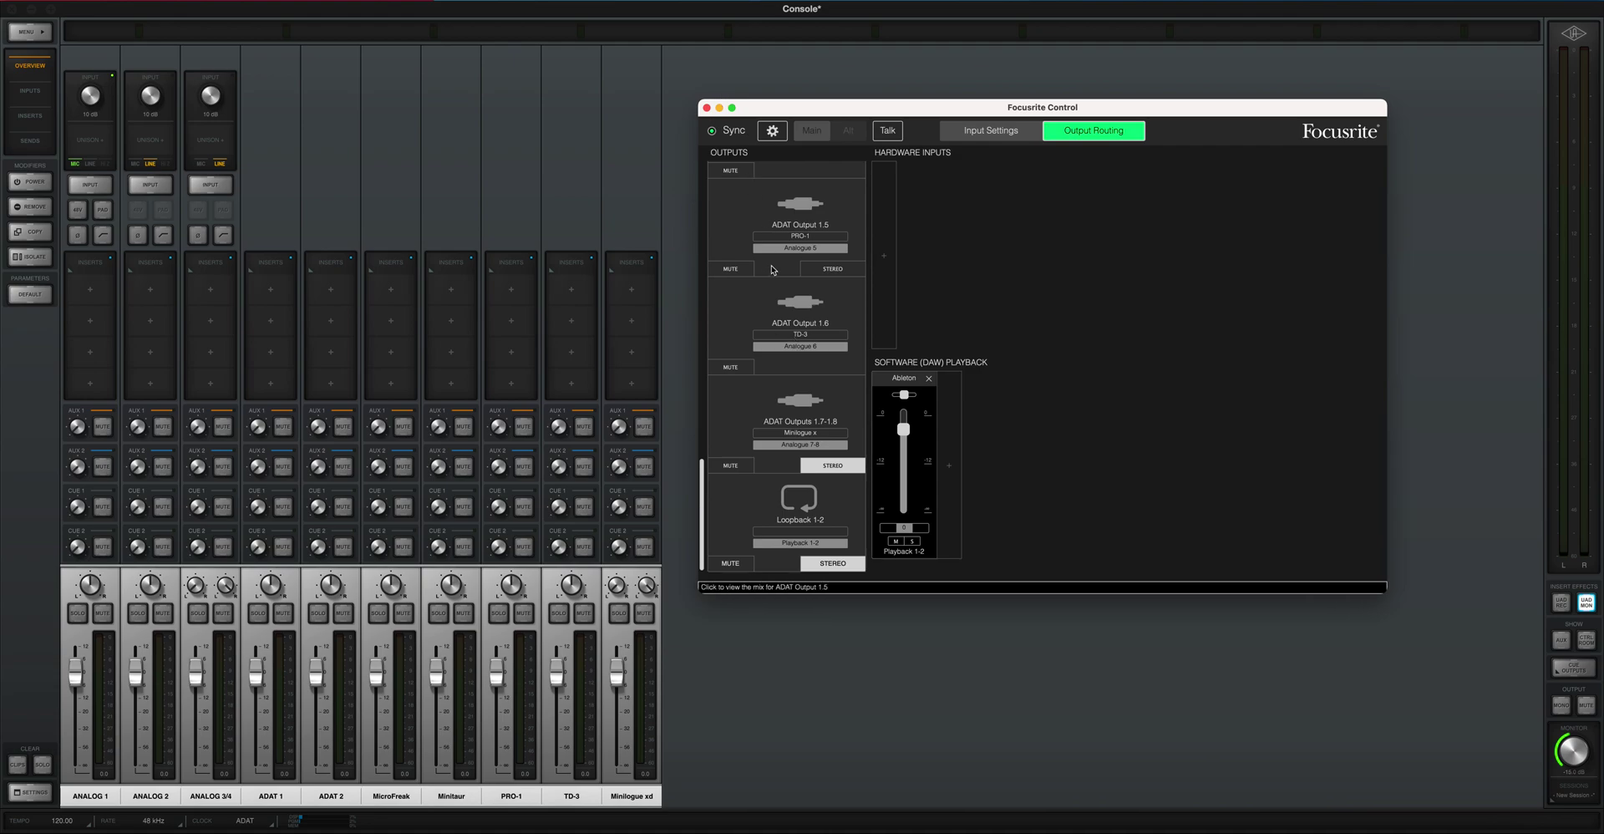
scroll(789, 326, "up", 15)
scroll(786, 301, "down", 15)
scroll(785, 298, "up", 15)
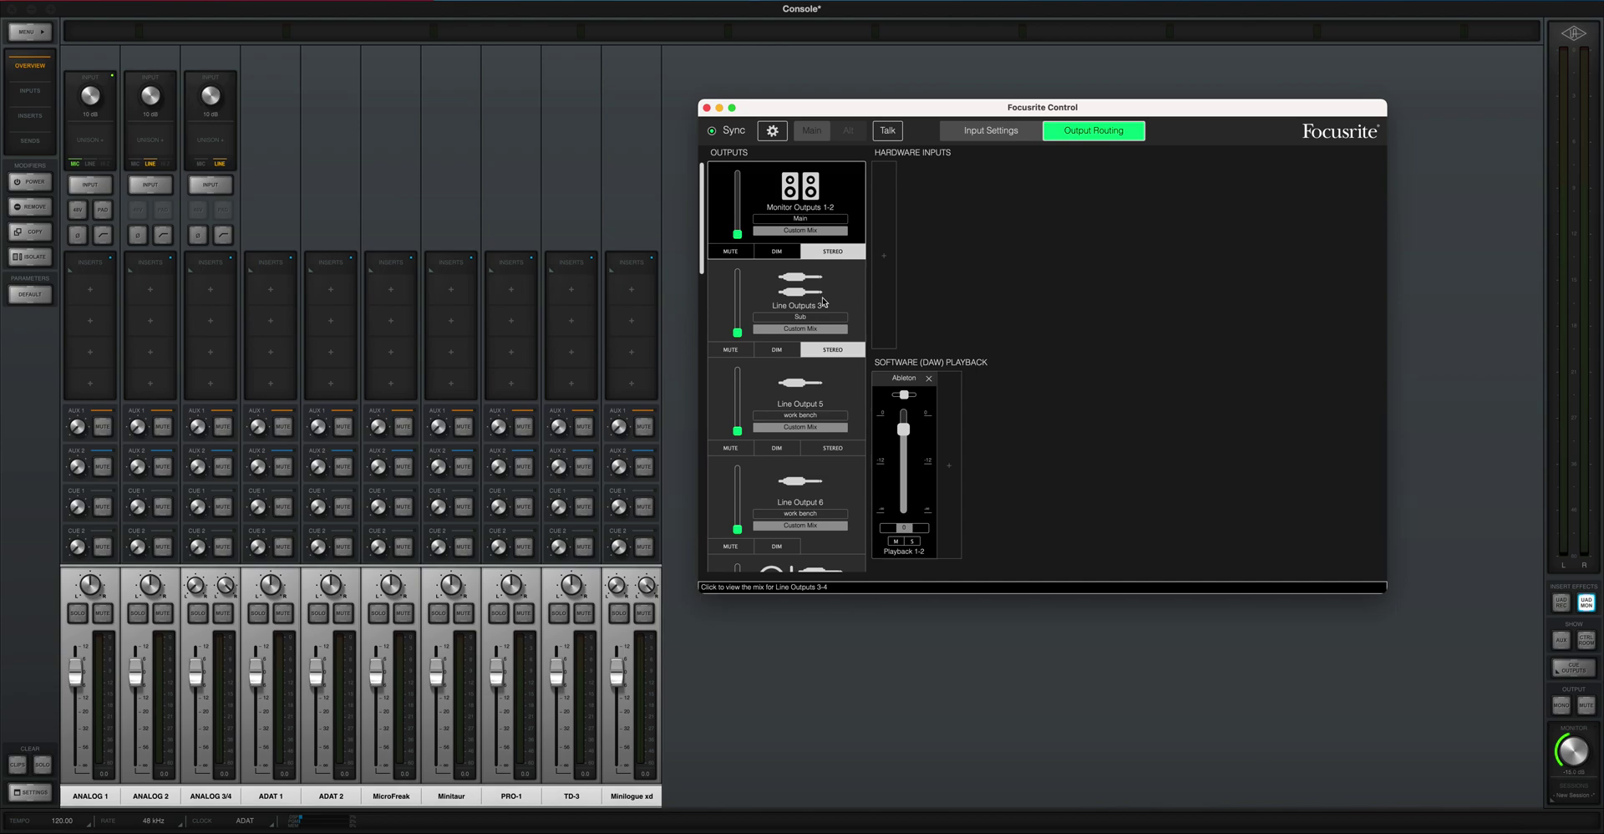
left_click_drag(812, 110, 891, 135)
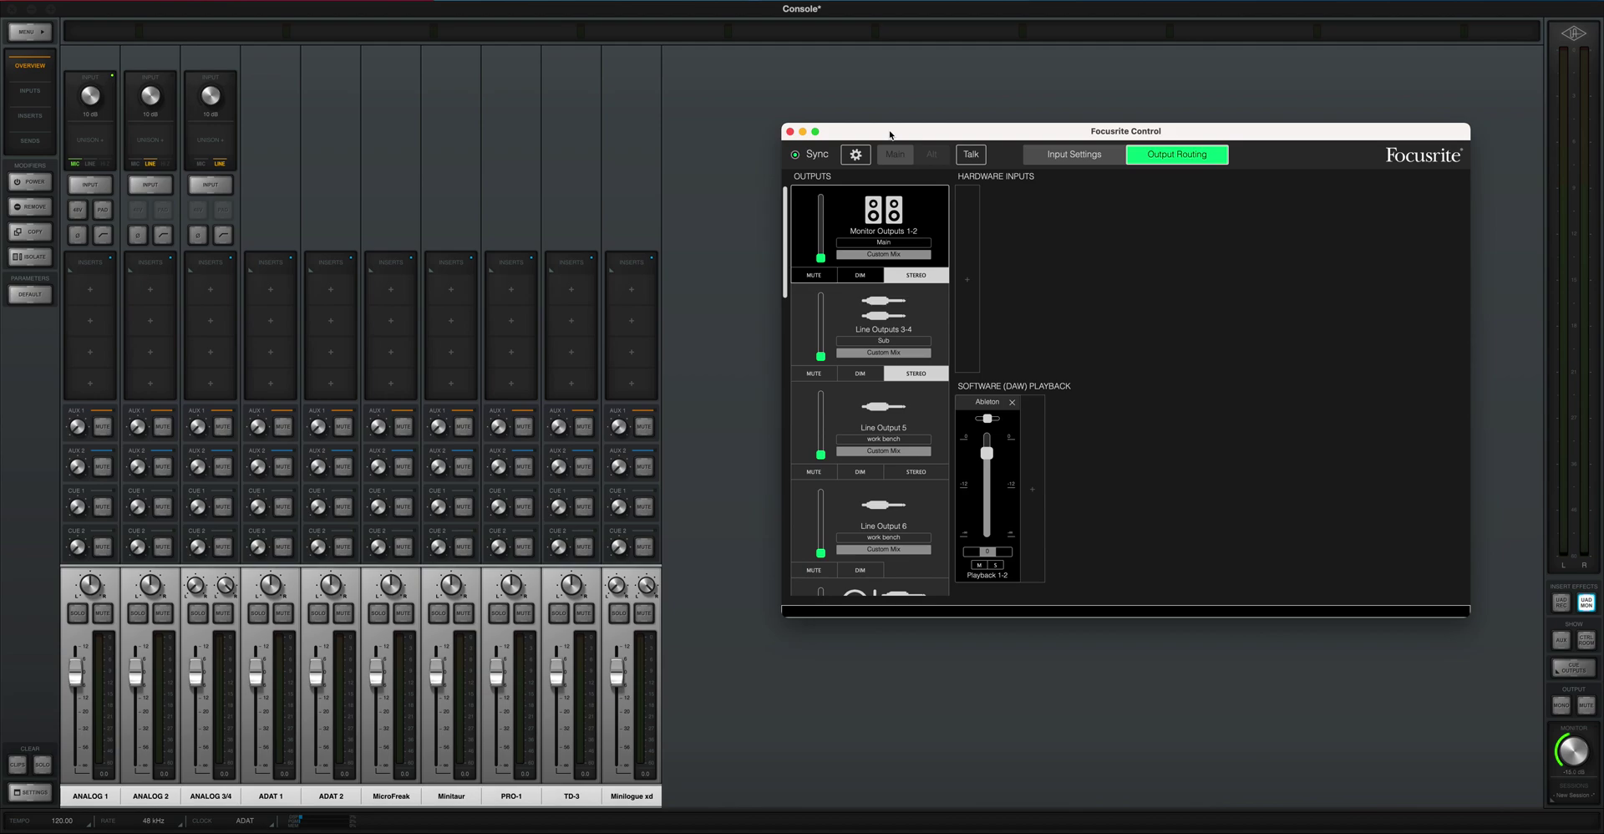
left_click_drag(885, 132, 815, 173)
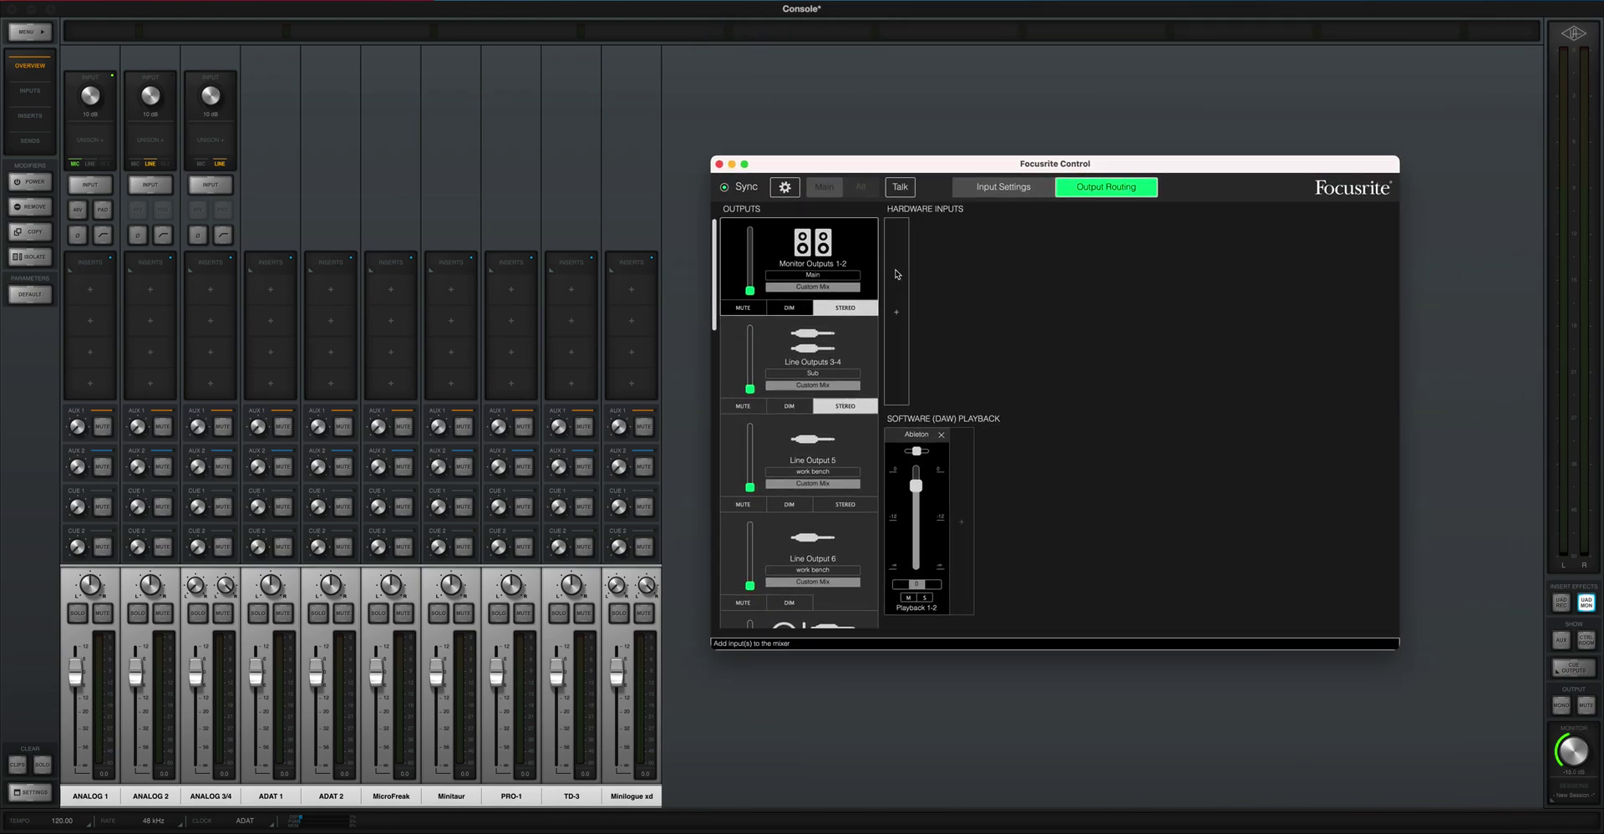